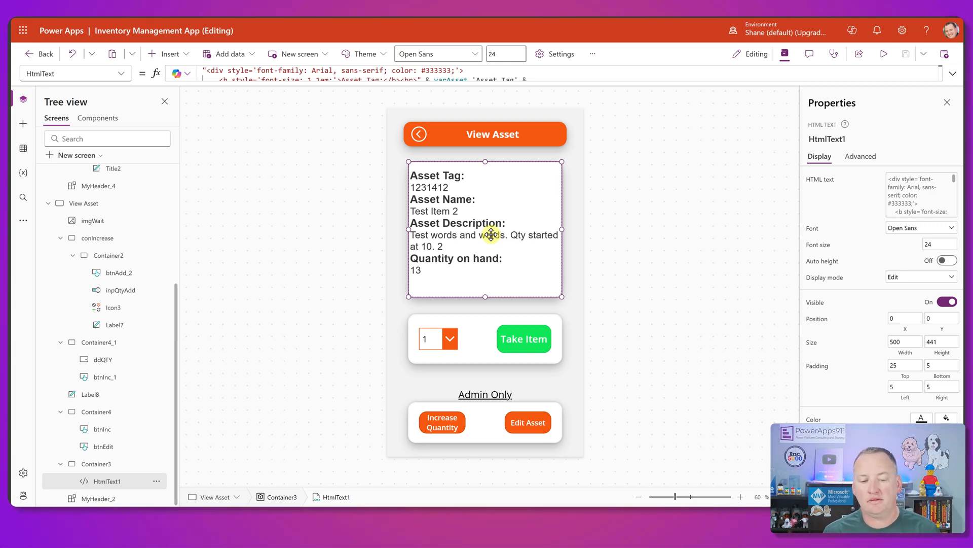
Examine the take-item container on the View Asset screen and the quantity drop-down's Items formula and full list of choices
left_click(478, 344)
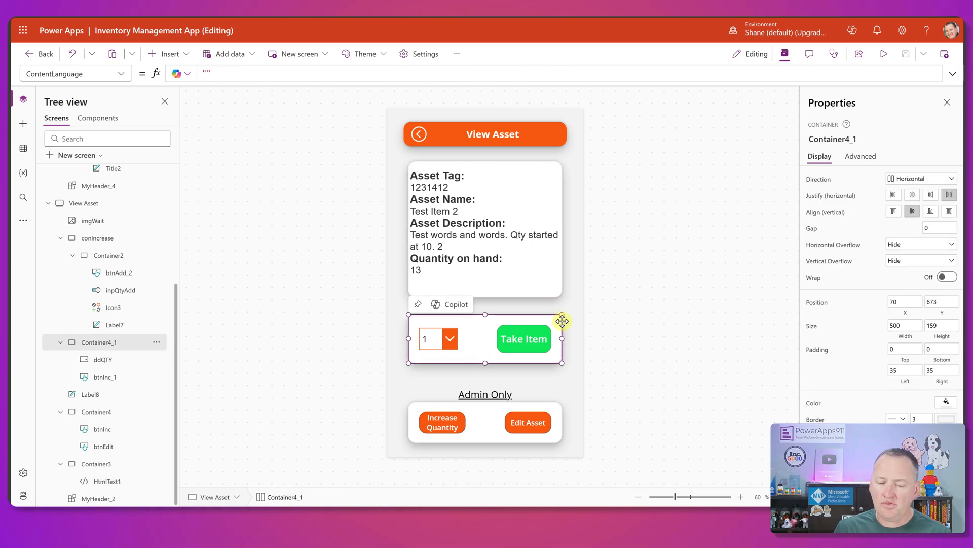
left_click(617, 286)
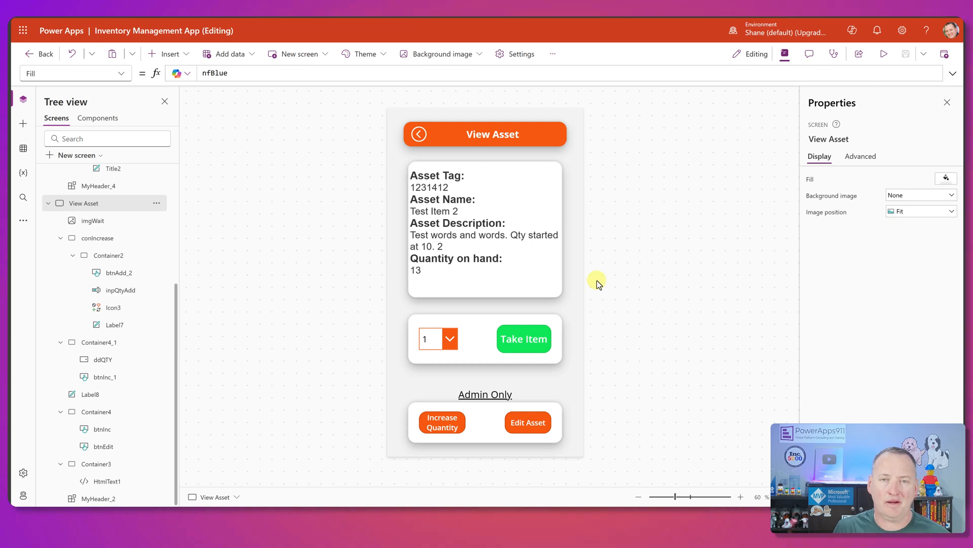
left_click(450, 342)
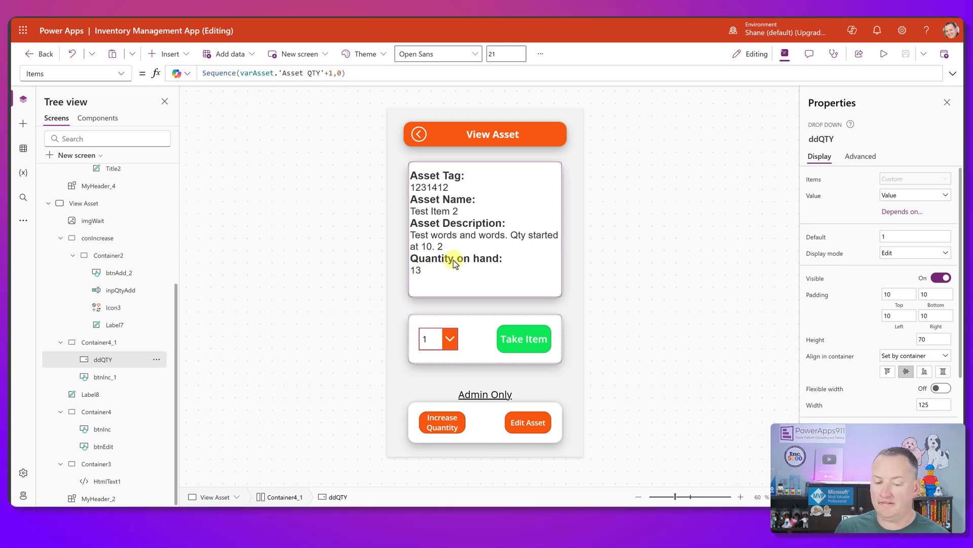
left_click(442, 343)
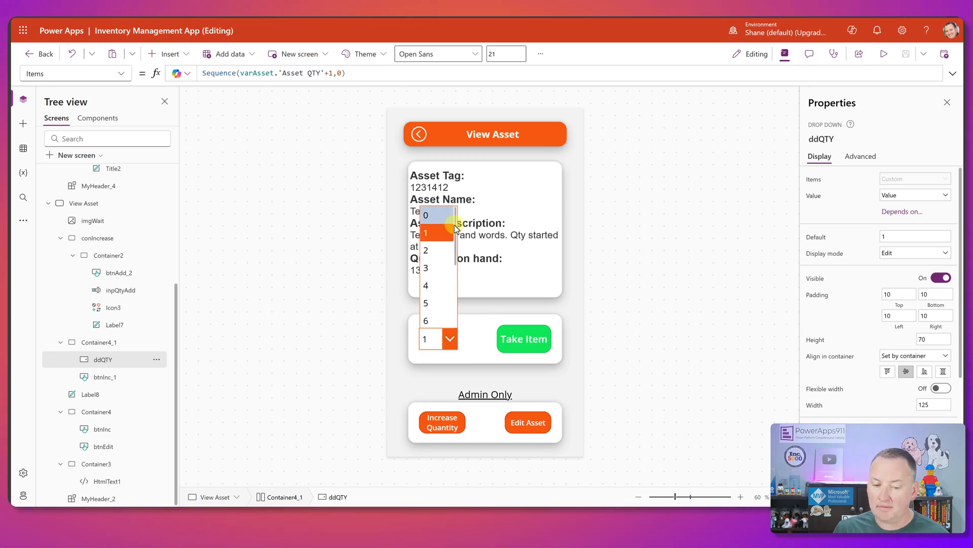
left_click_drag(454, 229, 453, 325)
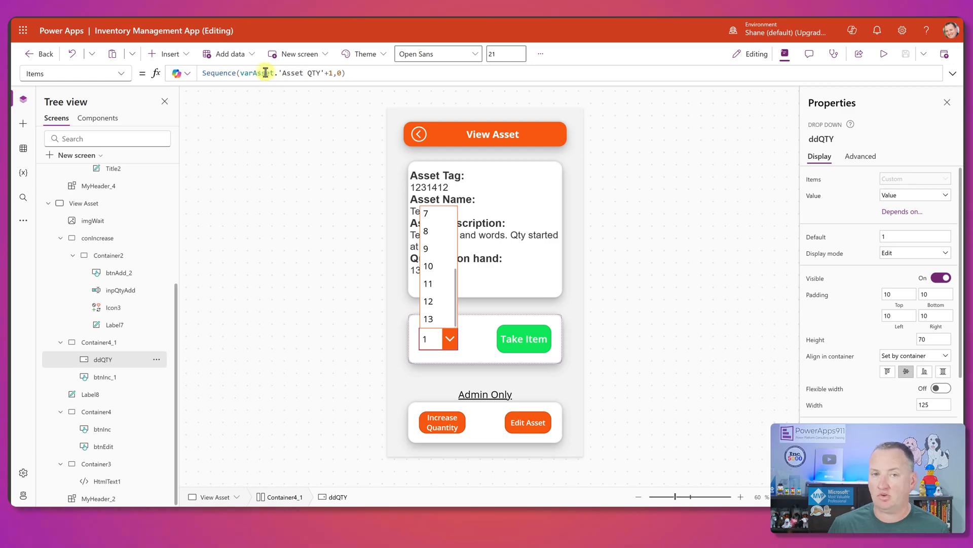
Review the complete OnSelect formula of the Take Item button, restoring the formula area to its compact size when done
left_click(525, 344)
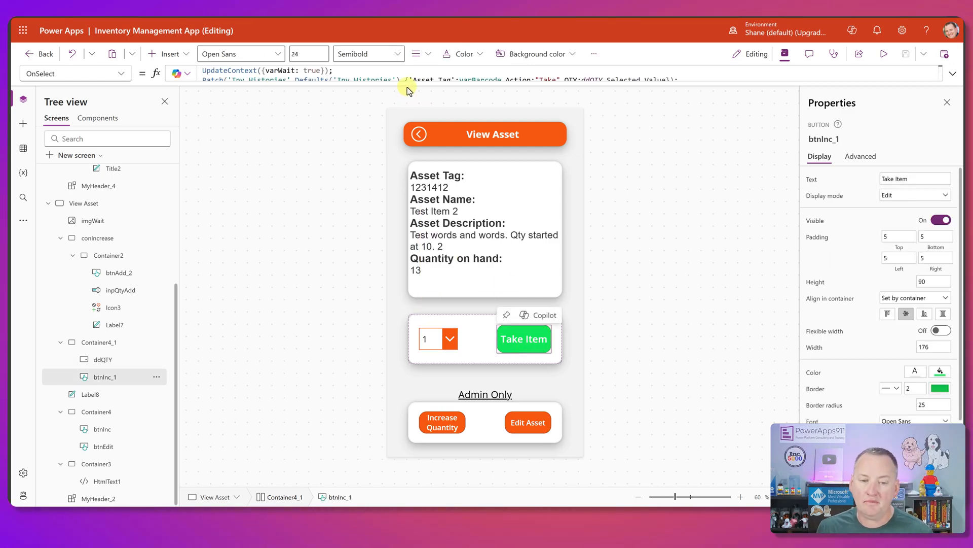
left_click_drag(411, 82, 404, 168)
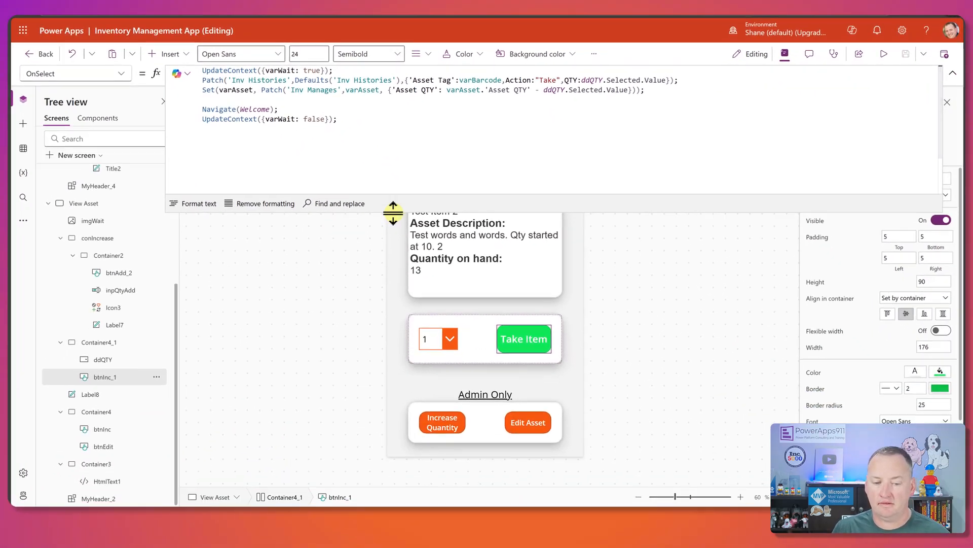
left_click_drag(393, 212, 418, 68)
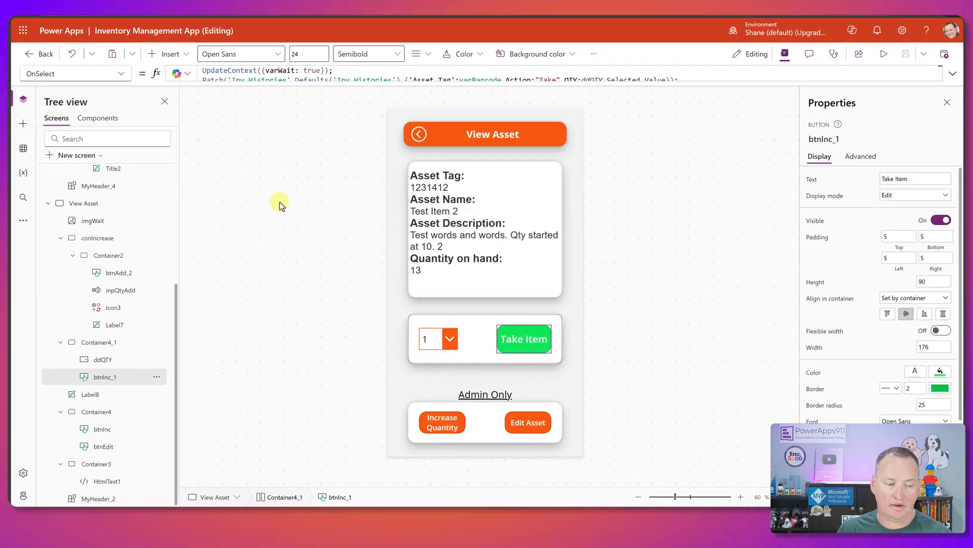
Insert a button beside Take Item and set its OnSelect to UpdateContext({varWait:true})
left_click(169, 54)
left_click(173, 207)
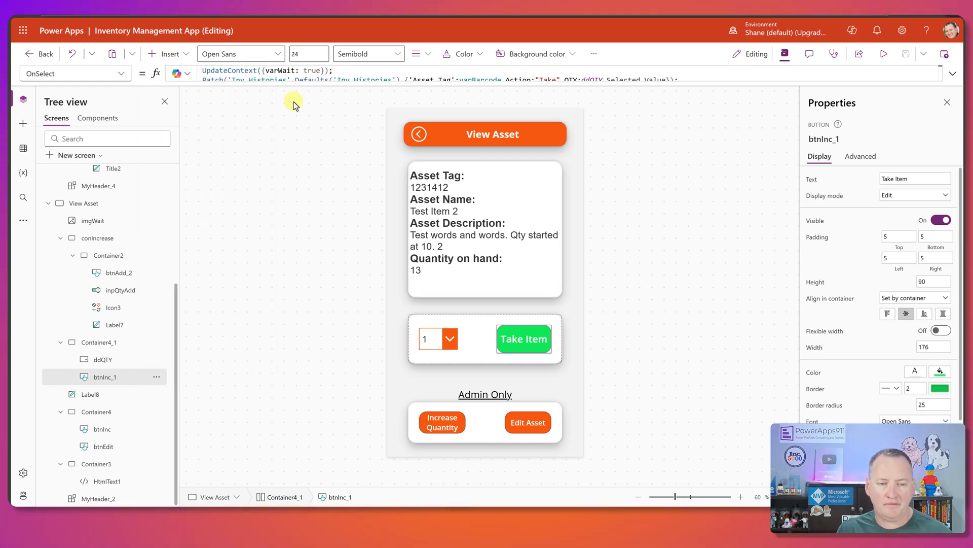
left_click(142, 70)
type("updateContext(")
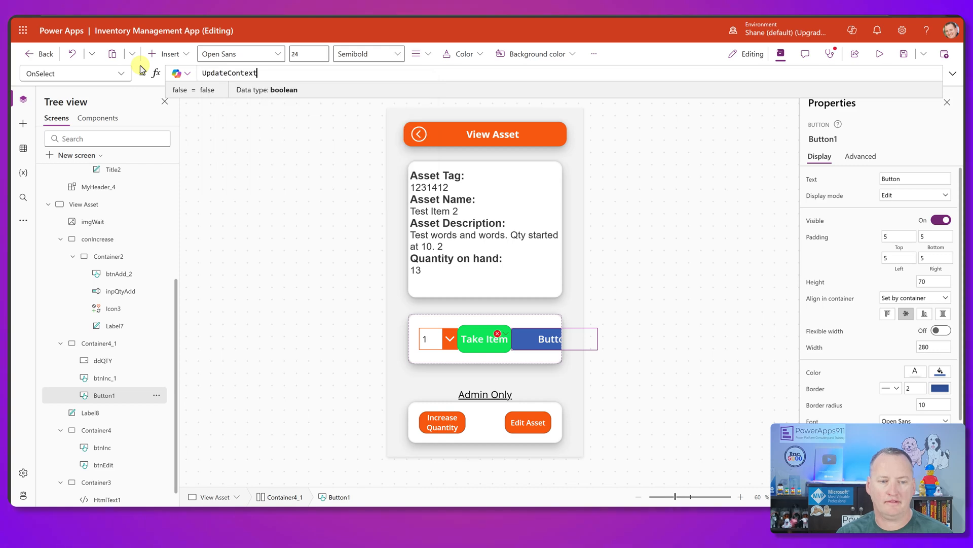
key("Down")
key("Tab")
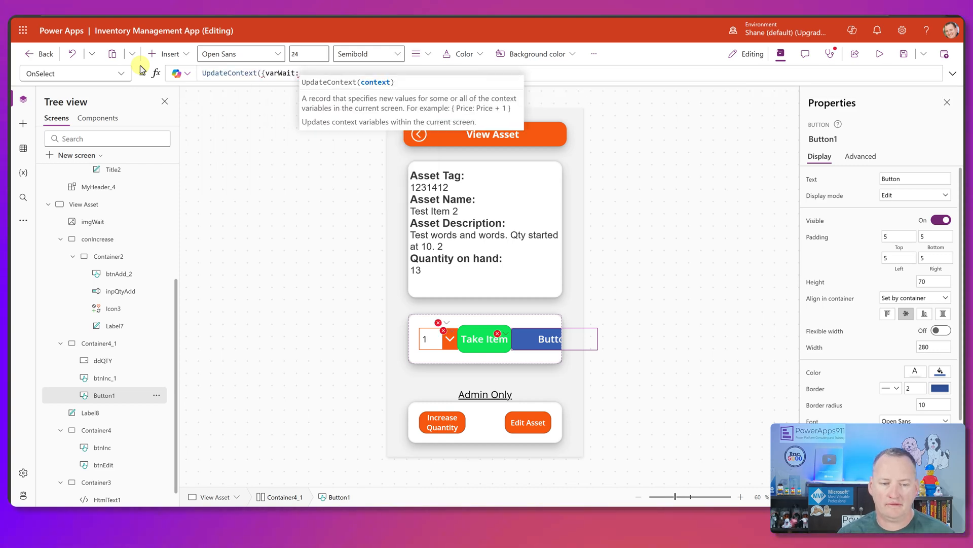
type("true})")
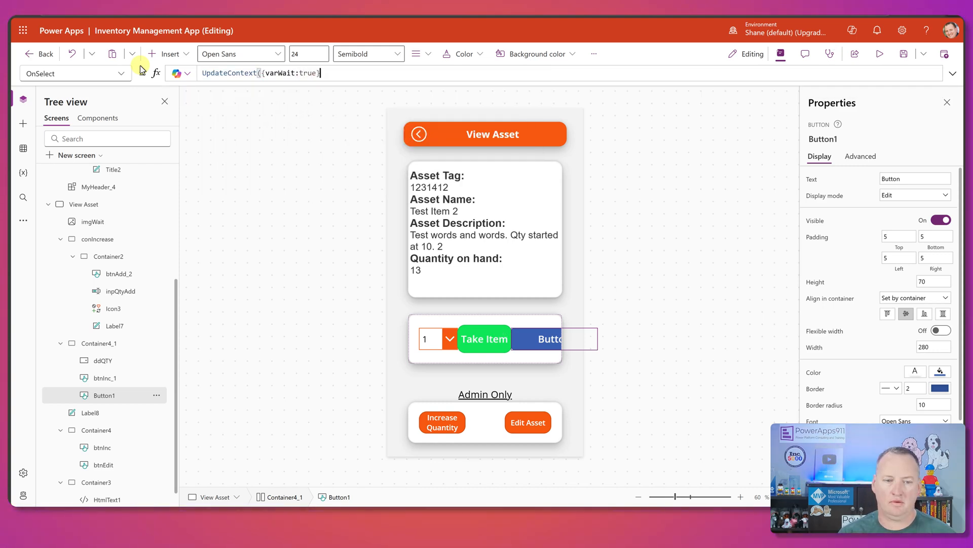
Change the new button's OnSelect to toggle the wait variable with UpdateContext({varWait:!varWait})
key("BackSpace")
key("BackSpace")
key("BackSpace")
key("BackSpace")
key("BackSpace")
key("BackSpace")
type("!")
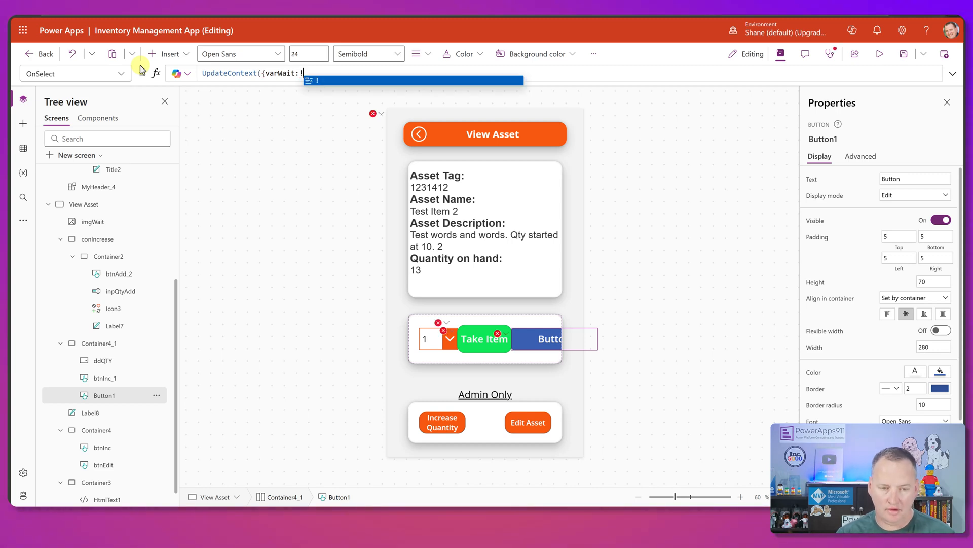
type("var")
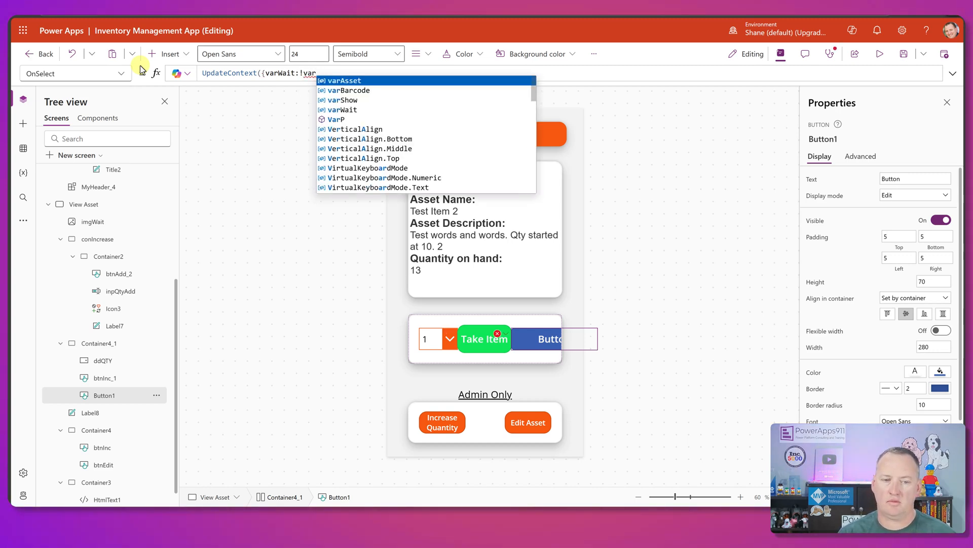
type("Wait")
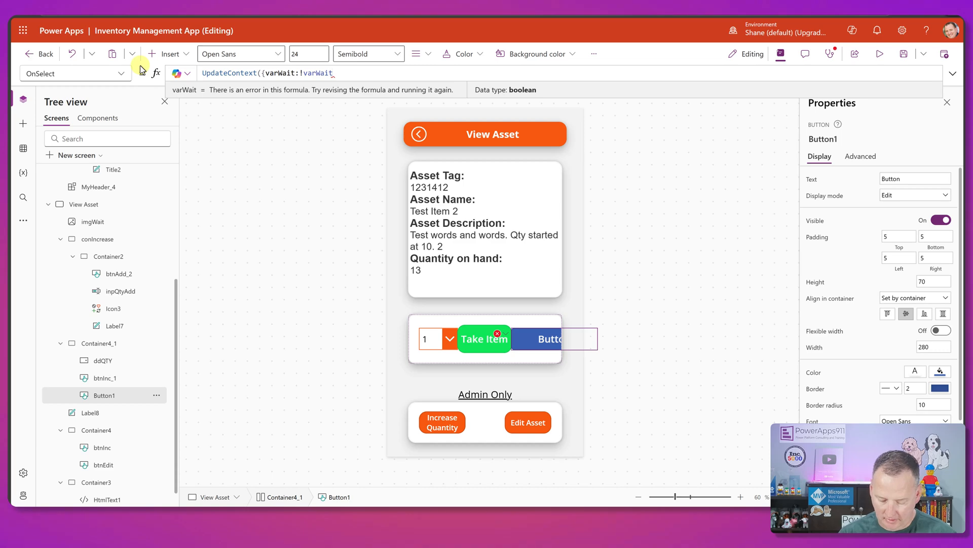
Preview the app, trigger the new button to show the wait image, and exit the preview
left_click(879, 54)
left_click(534, 343)
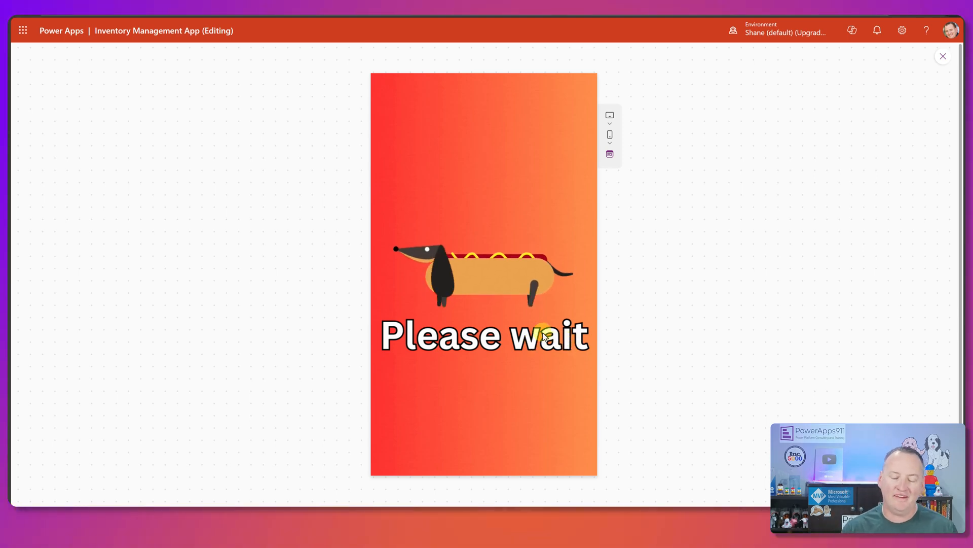
left_click(942, 57)
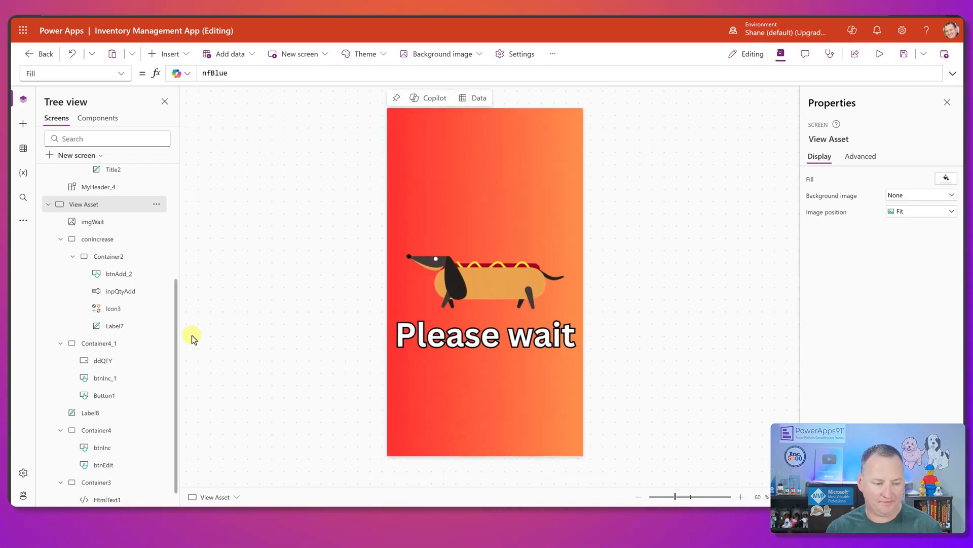
Copy the toggle button onto the View Asset screen above the wait image and run the copy to hide the image
scroll(116, 264, "up", 2)
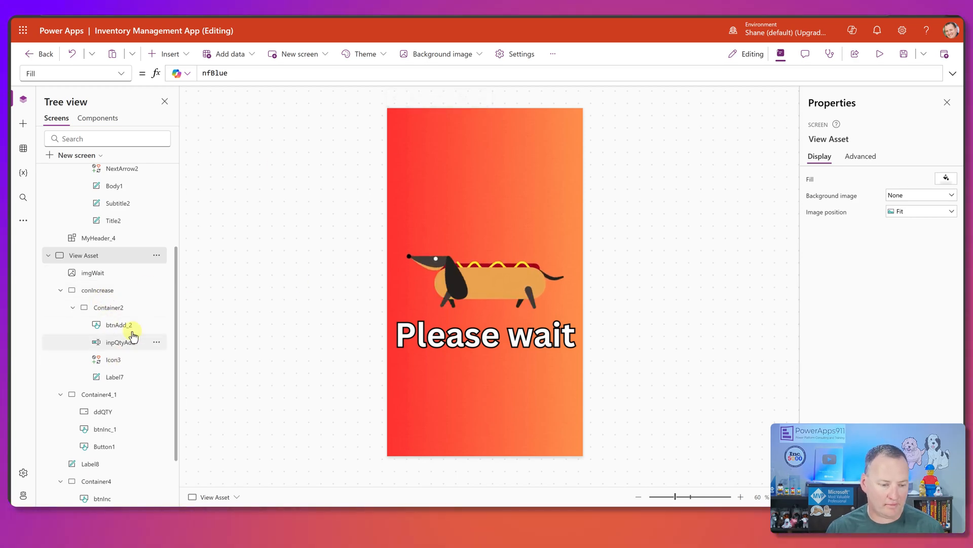
left_click(131, 326)
left_click(147, 447)
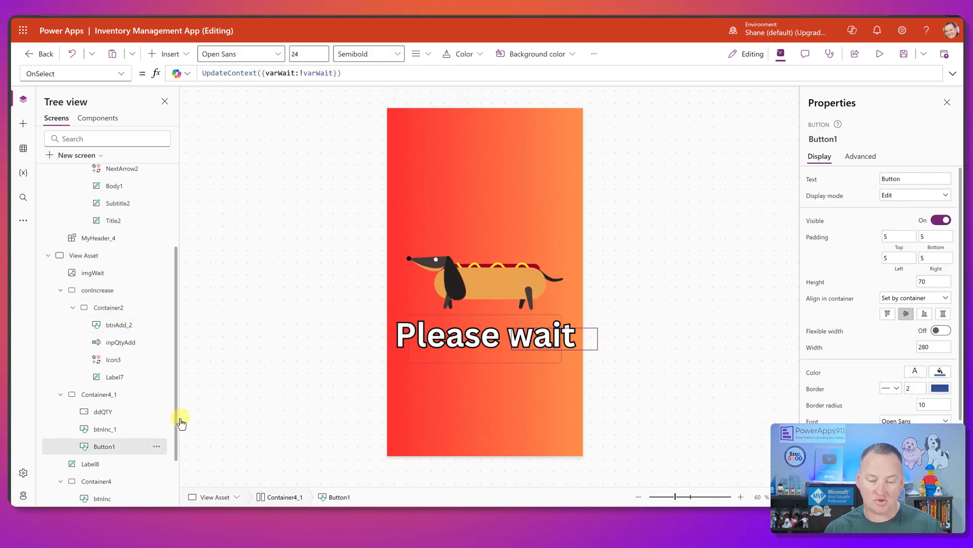
left_click(489, 168)
key("ctrl+v")
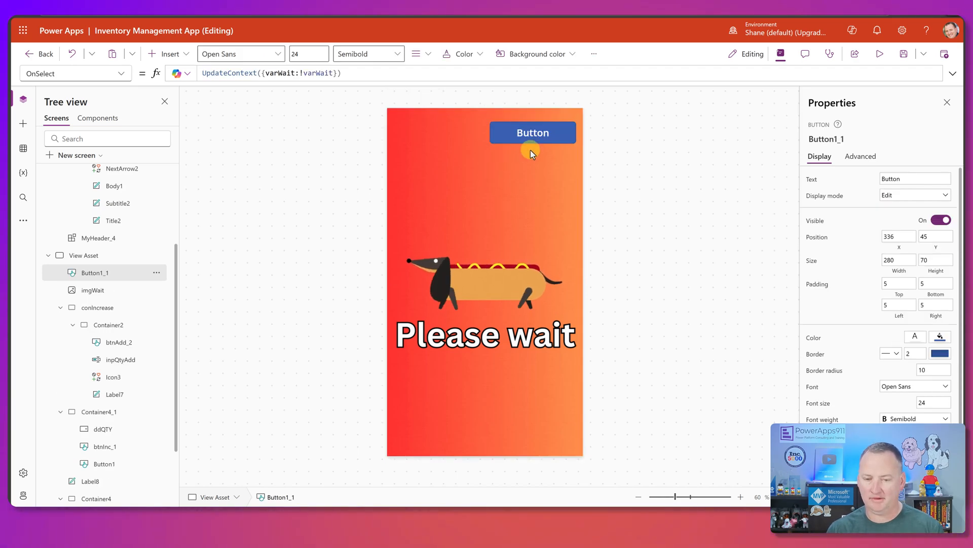
left_click(540, 131, "alt")
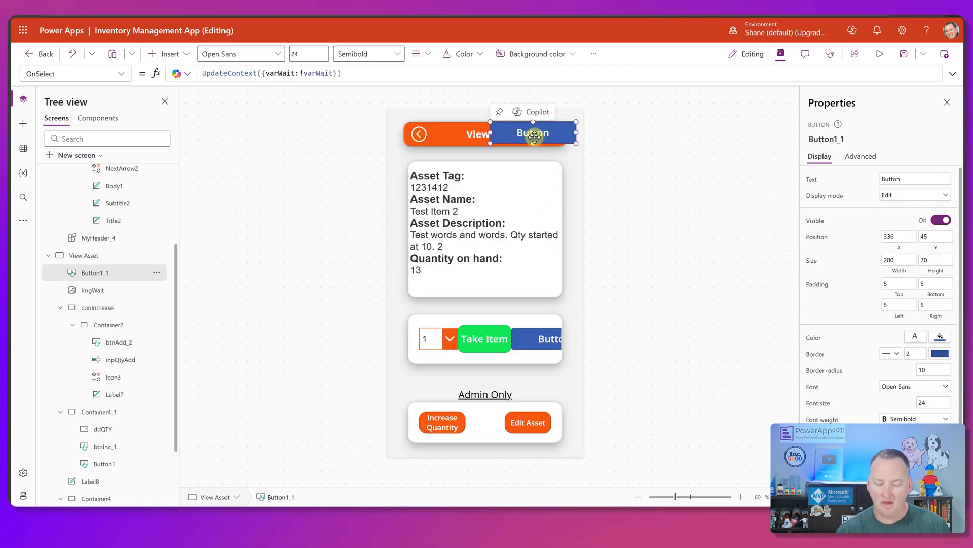
Delete both temporary toggle buttons, the copy over the header and the original beside Take Item
key("Delete")
left_click(539, 337)
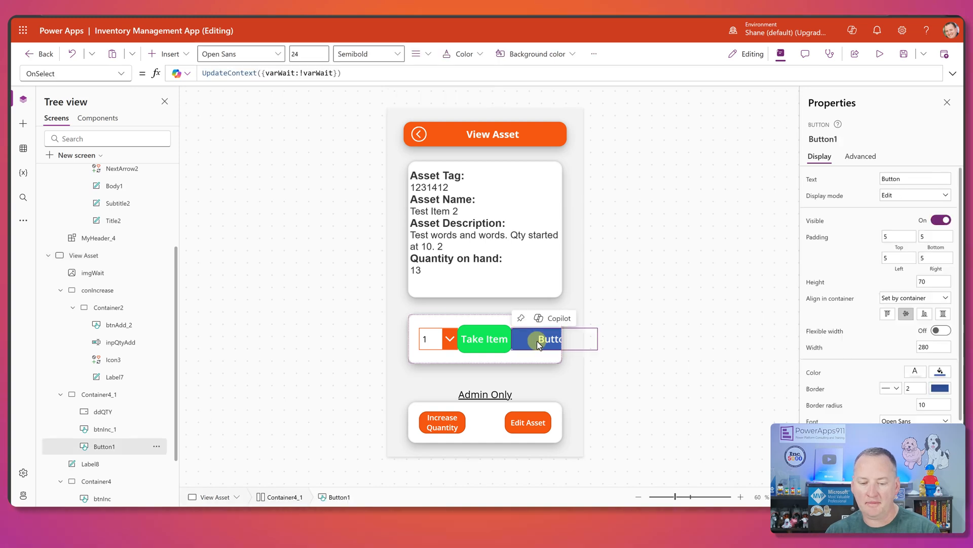
key("Delete")
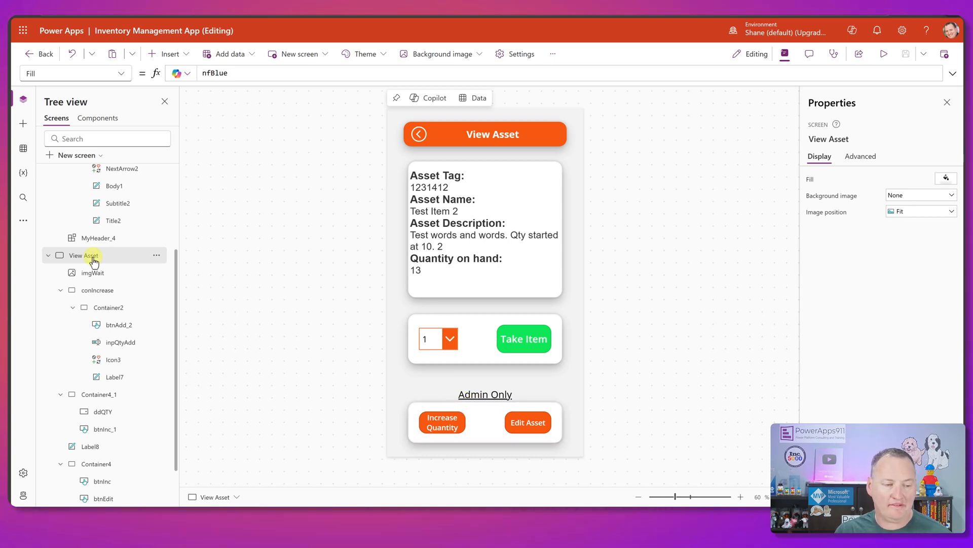
Return to the Welcome screen with the header's back arrow and try the Scan an Item button in the editor
scroll(93, 260, "up", 5)
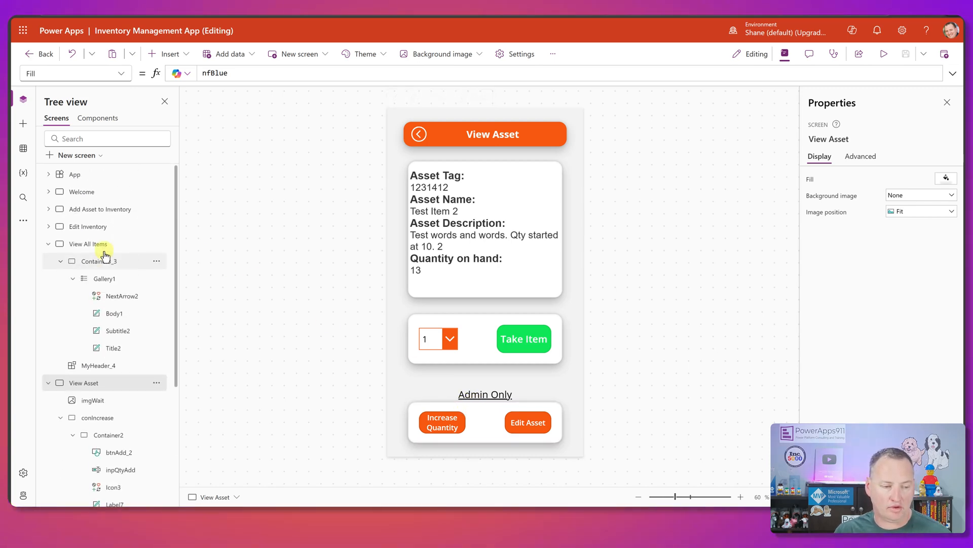
left_click(419, 134, "alt")
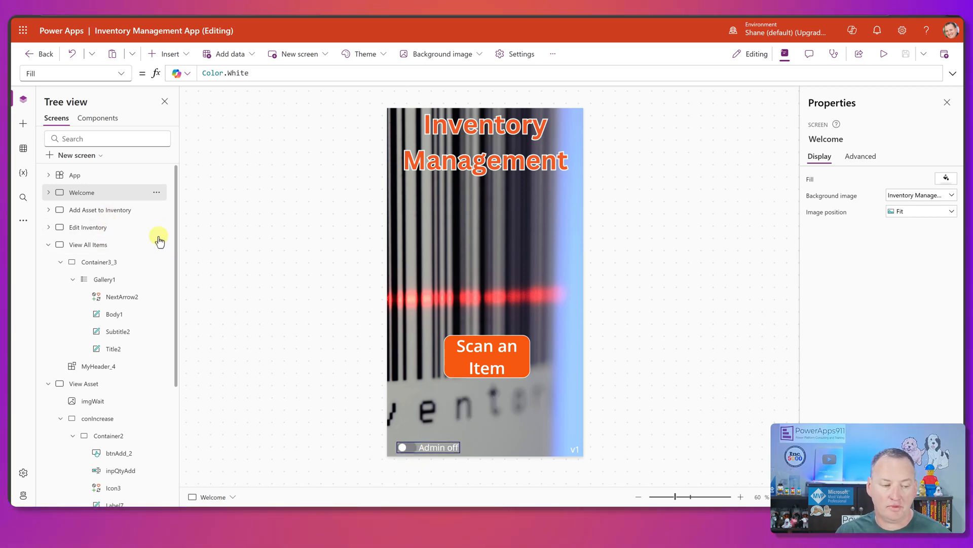
left_click(528, 367, "alt")
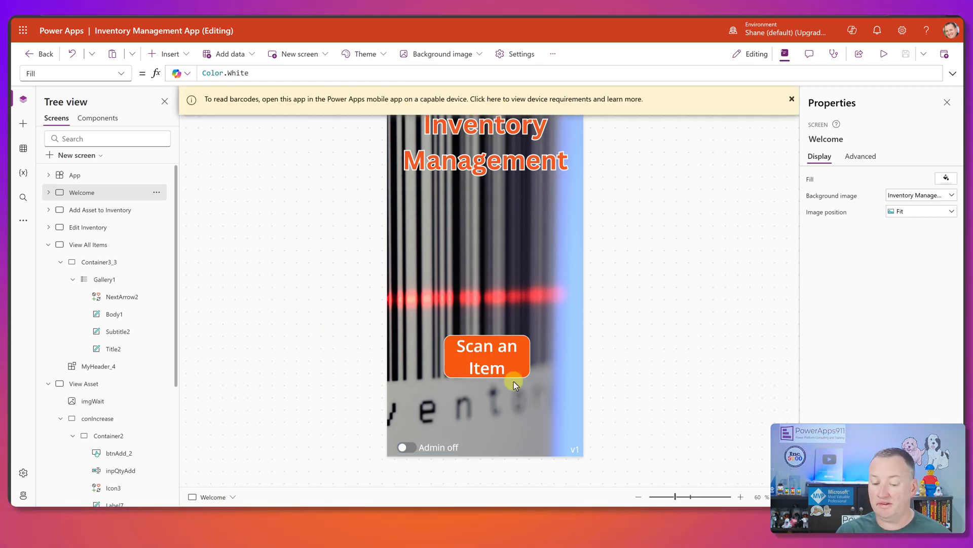
left_click(511, 367, "alt")
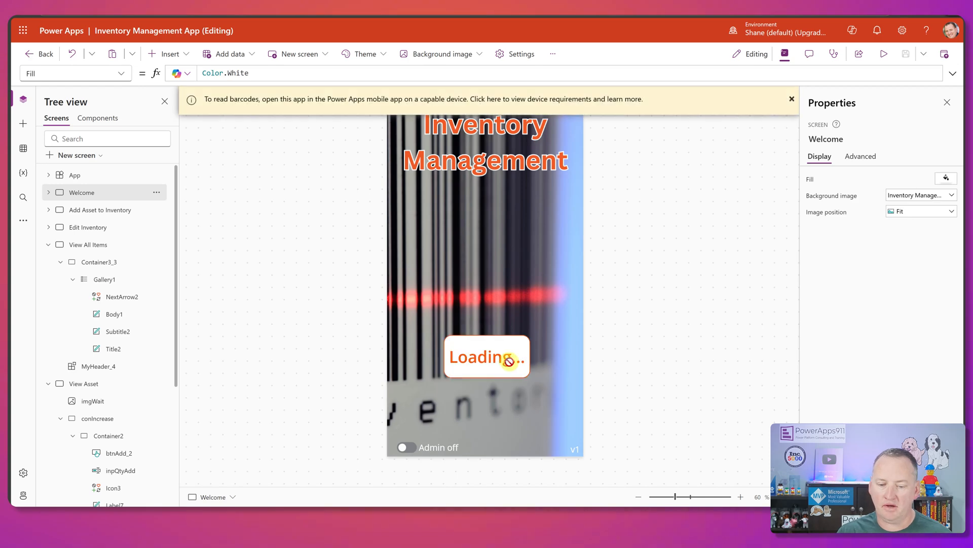
Preview the app, run Scan an Item to reach View Asset, return to the Welcome screen and exit the preview
left_click(884, 55)
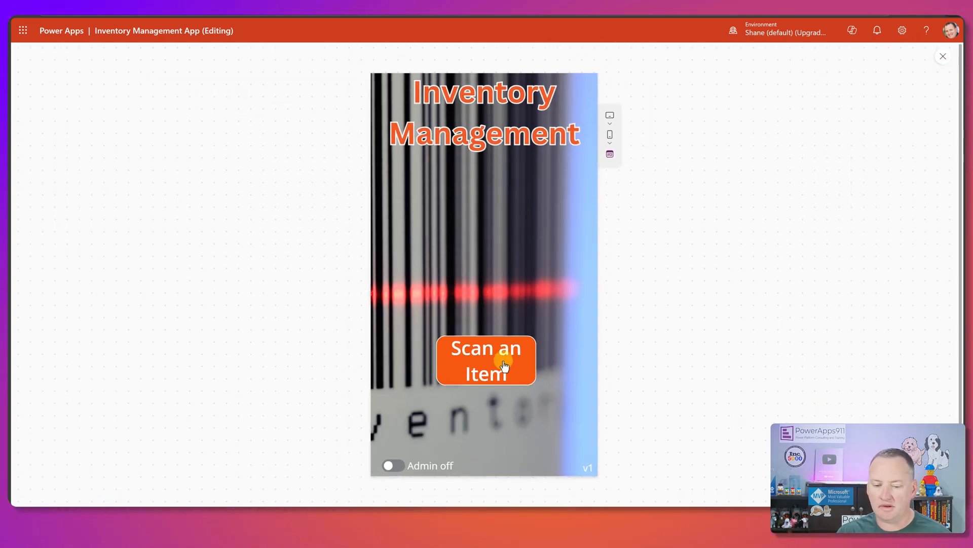
left_click(500, 363)
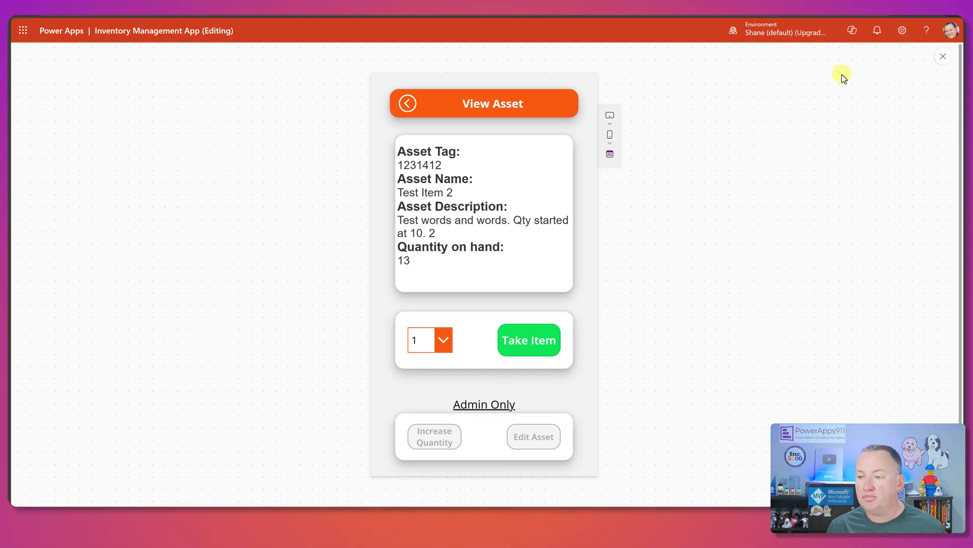
left_click(406, 103)
left_click(944, 64)
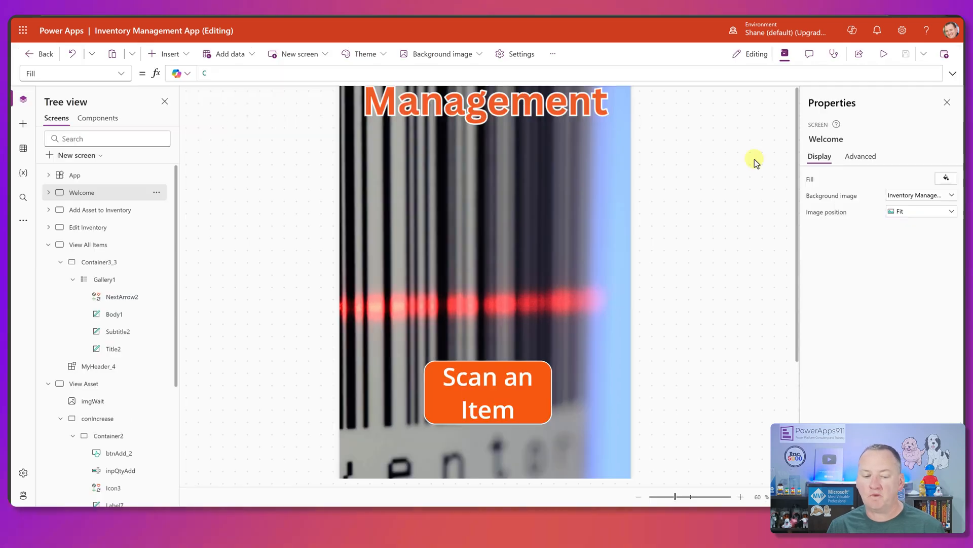
Check the Welcome screen's admin toggle, then inspect the Increase Quantity button's OnSelect on View Asset and run it to open its popup
left_click(433, 446)
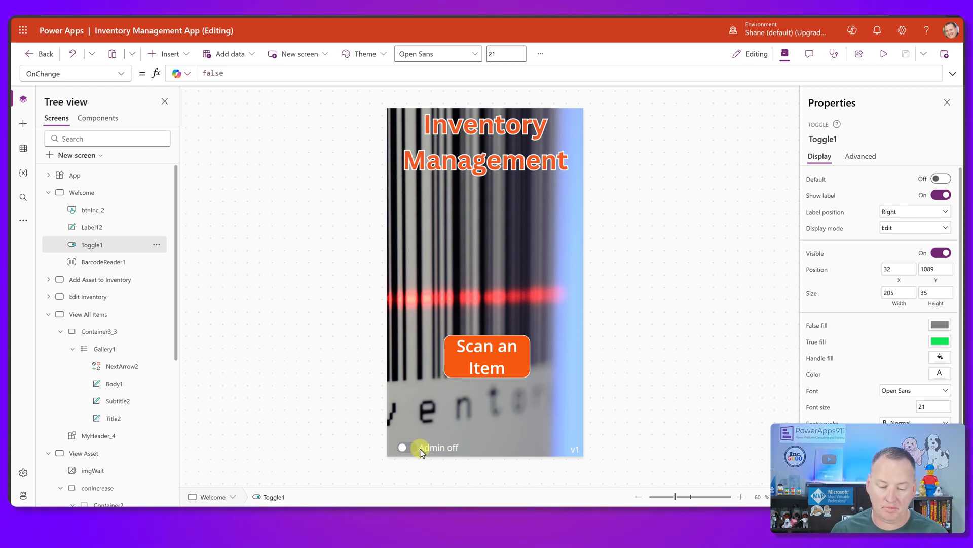
left_click(486, 403, "alt")
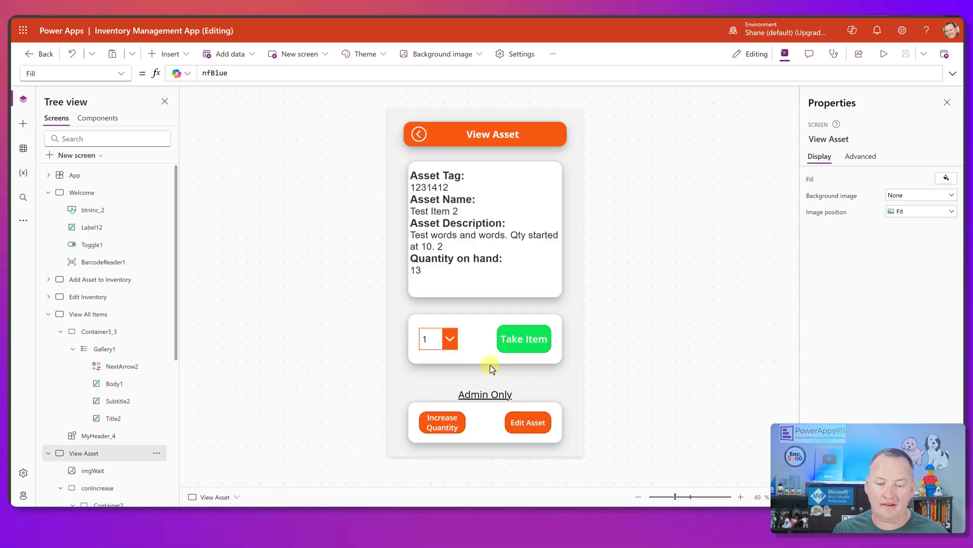
left_click(446, 426)
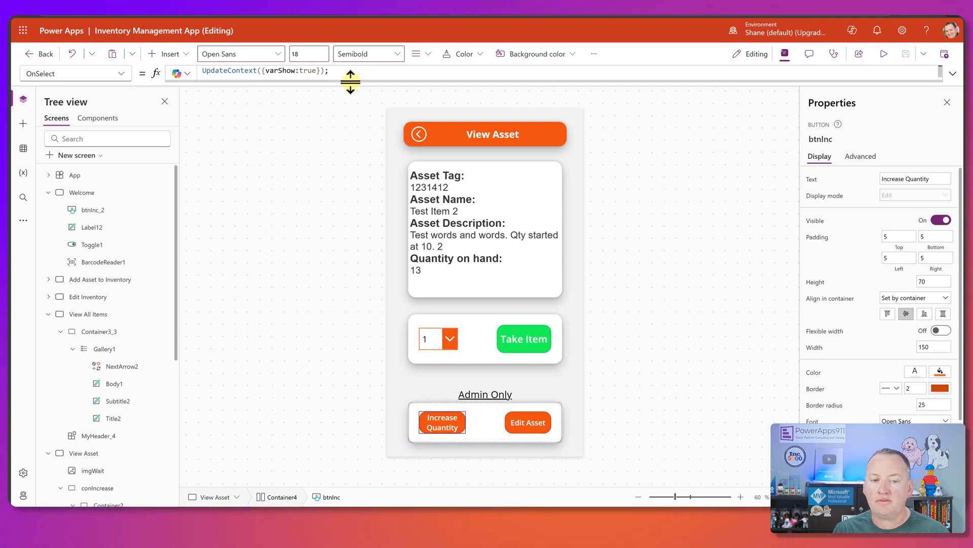
left_click_drag(350, 86, 344, 146)
left_click_drag(303, 117, 217, 78)
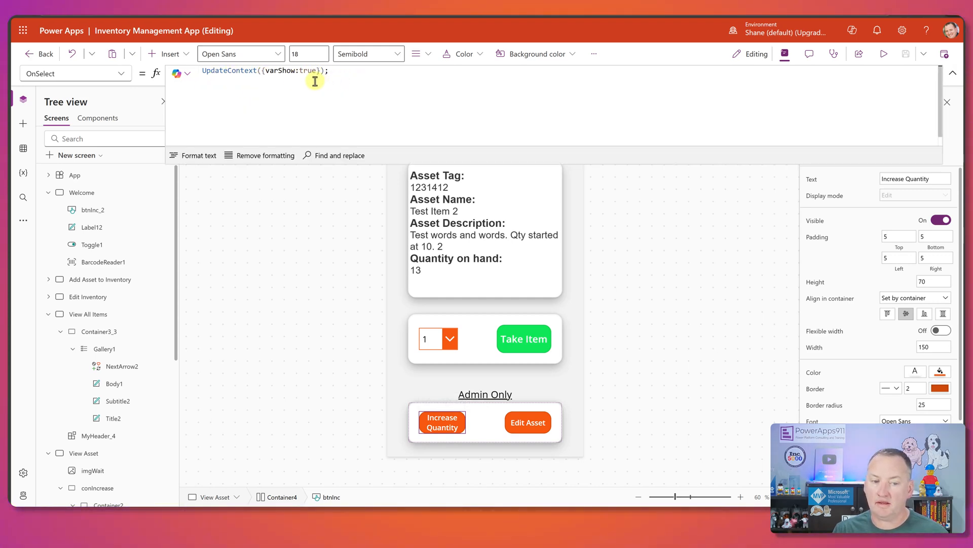
left_click(441, 421, "alt")
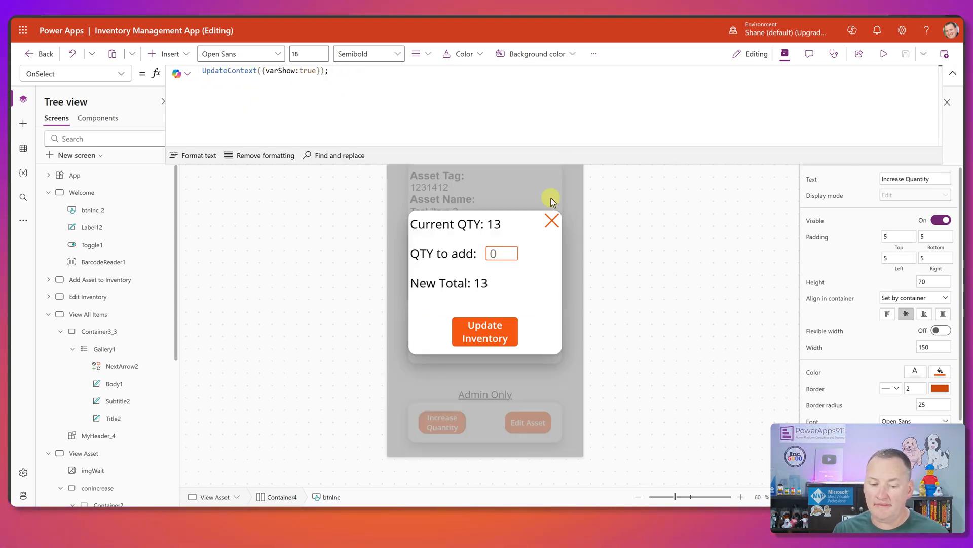
Examine the quantity popup's label Text formula and the QTY to add input on the View Asset screen
left_click_drag(596, 165, 573, 81)
scroll(111, 335, "down", 5)
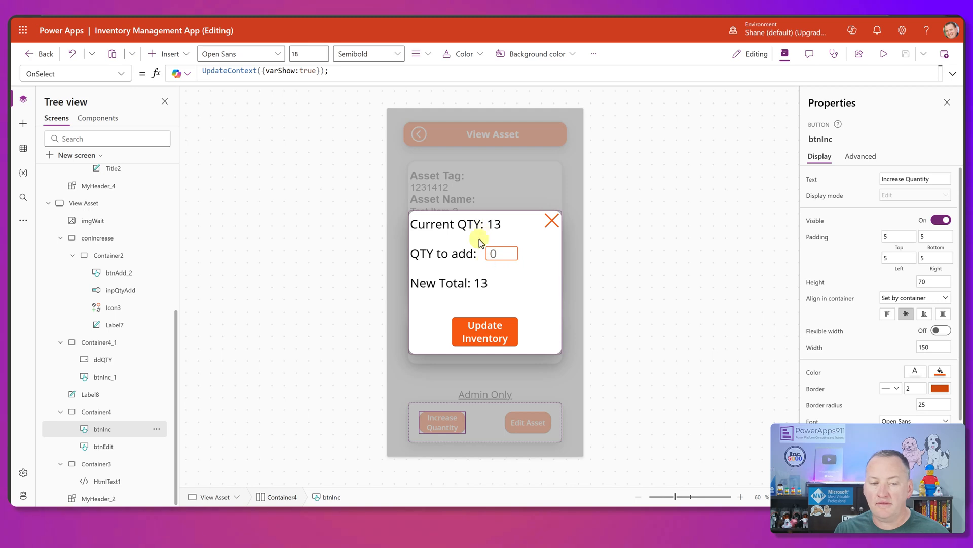
left_click(476, 227)
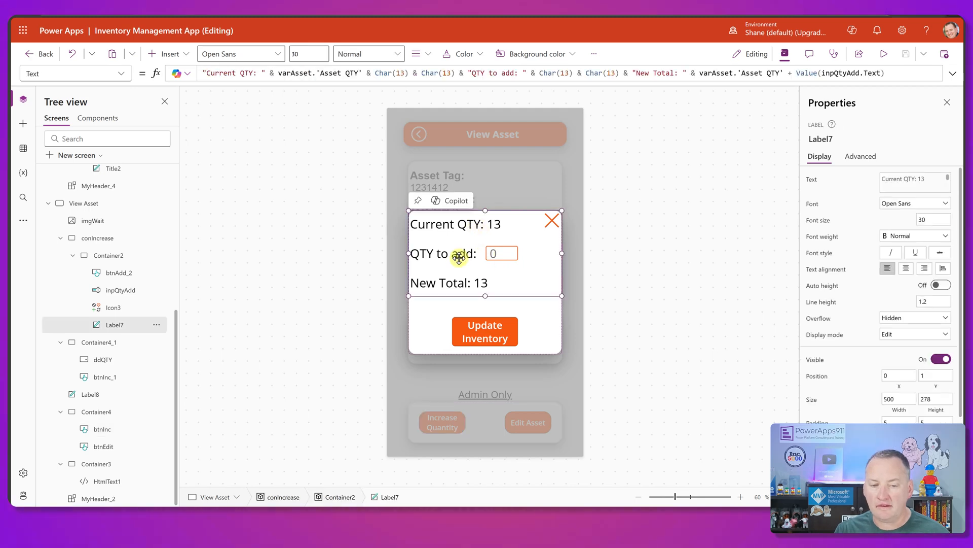
left_click(353, 77)
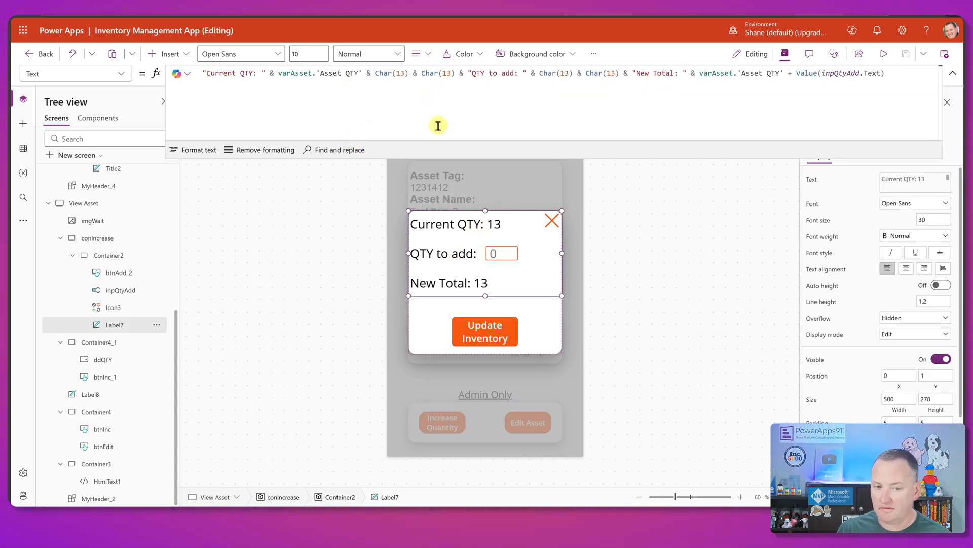
left_click(483, 225)
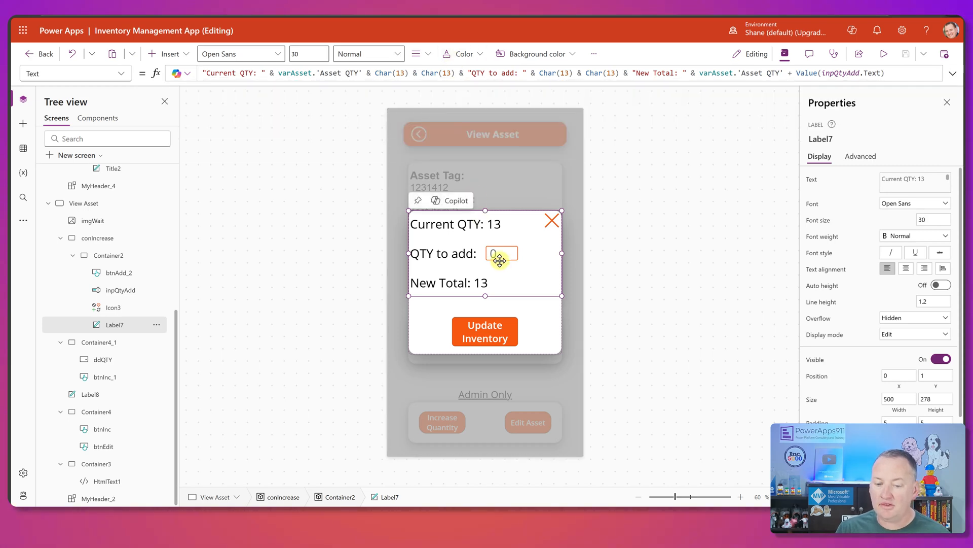
left_click(518, 263)
left_click(497, 253)
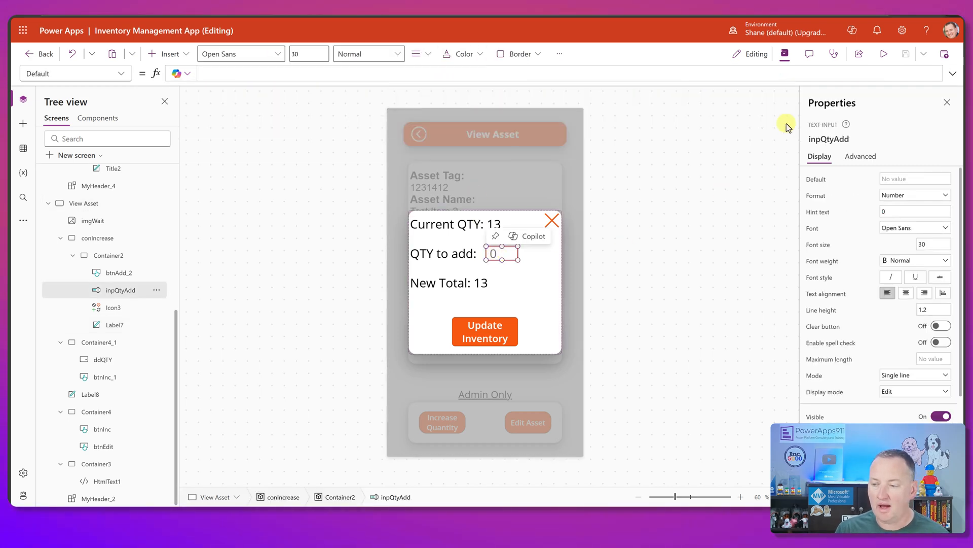
Enter 5 as QTY to add in the app preview, exit it and check the popup label's New Total formula
left_click(885, 55)
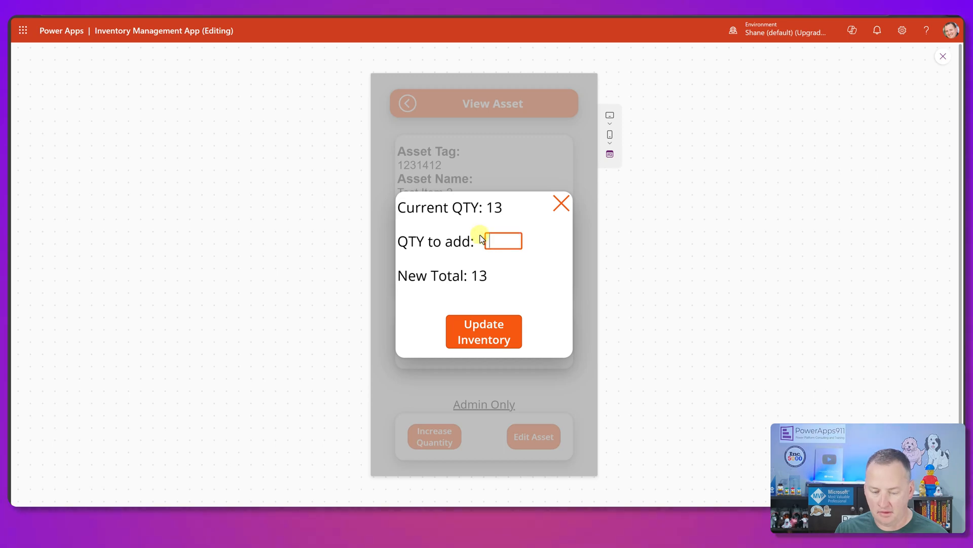
left_click(943, 56)
left_click(450, 289)
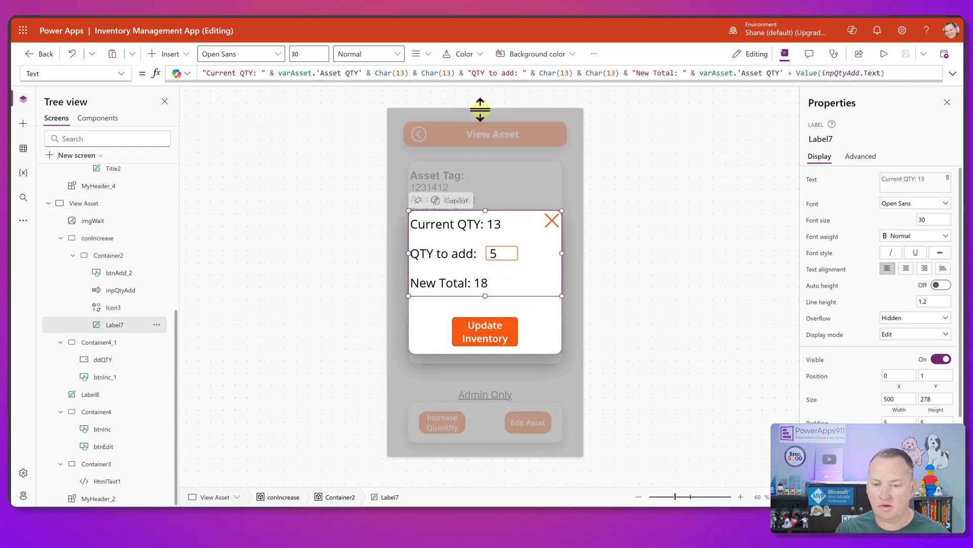
left_click(751, 76)
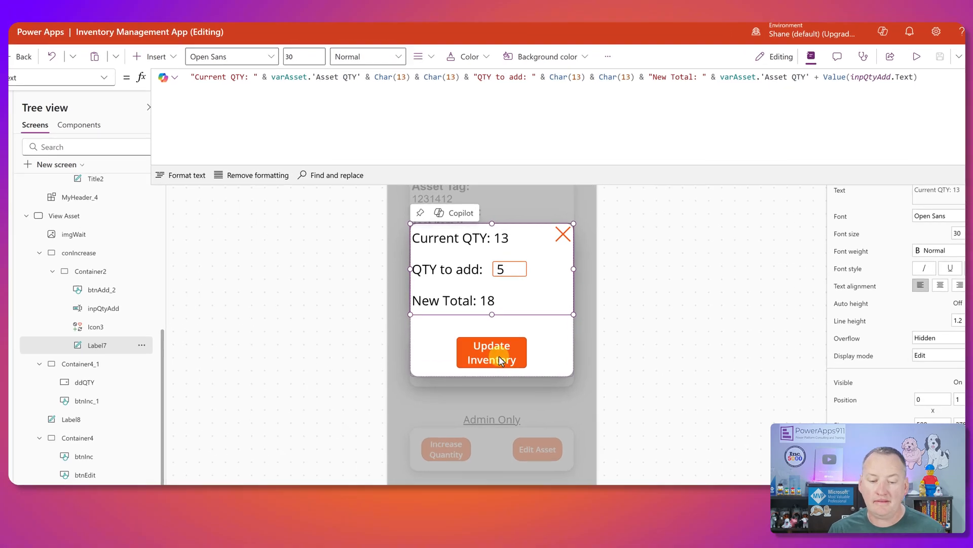
Inspect the OnSelect of the popup's Update Inventory button and close icon, run Update Inventory in preview and exit the preview
left_click(485, 332)
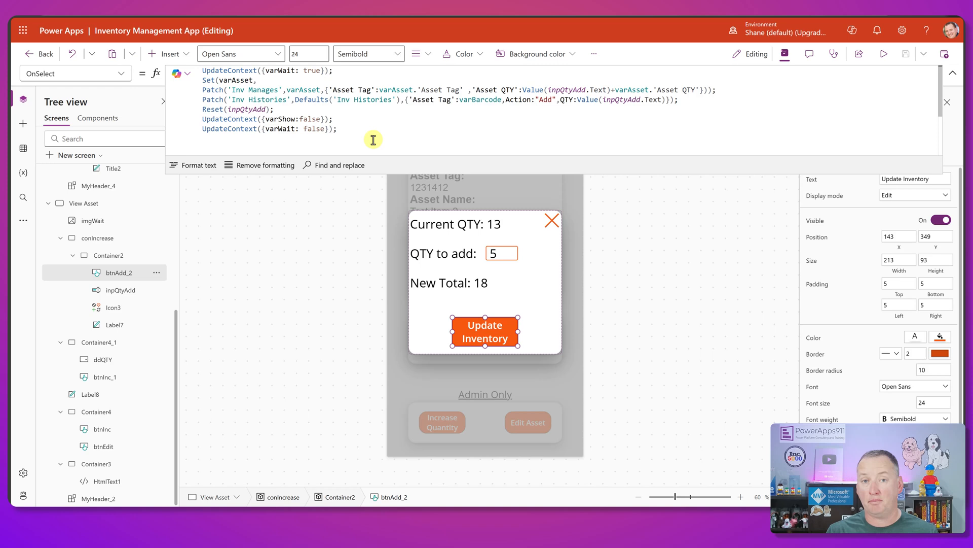
left_click(551, 221)
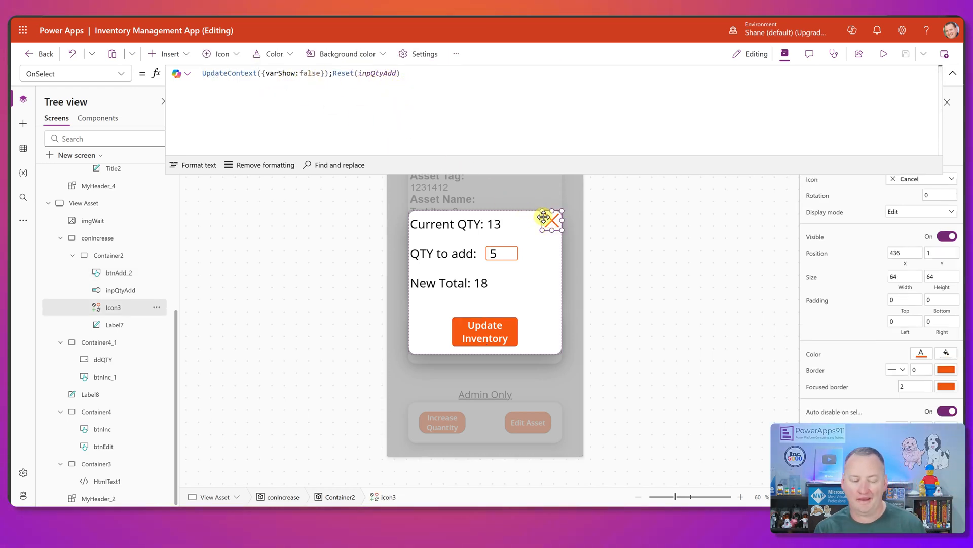
left_click(883, 54)
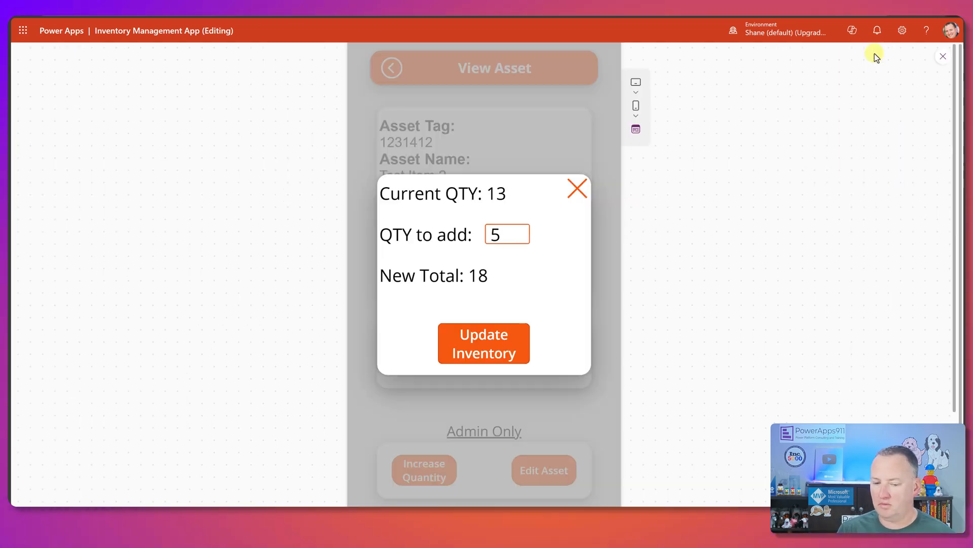
left_click(496, 331)
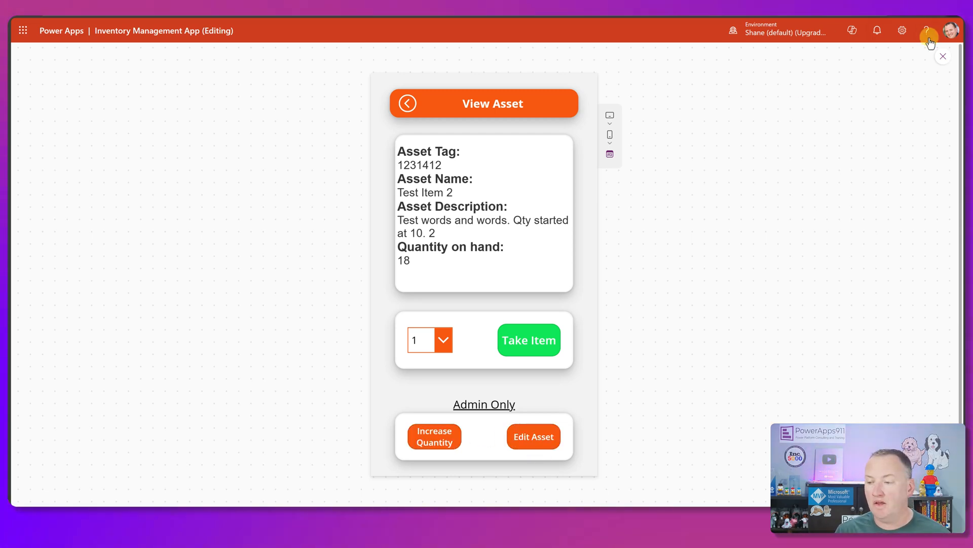
left_click(941, 57)
Inspect the Edit Asset button's OnSelect and run it in the editor to open the Edit Inventory screen
left_click(542, 427)
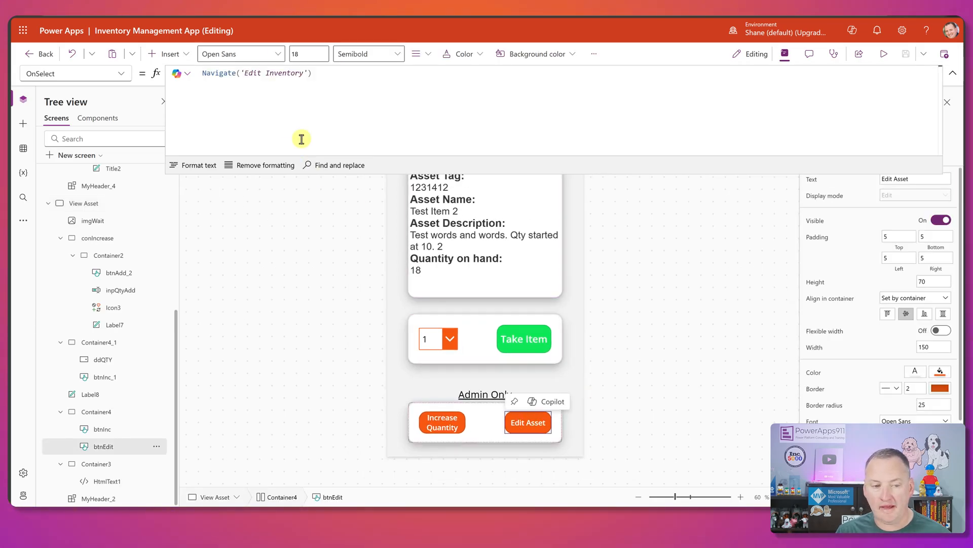
left_click(515, 421, "alt")
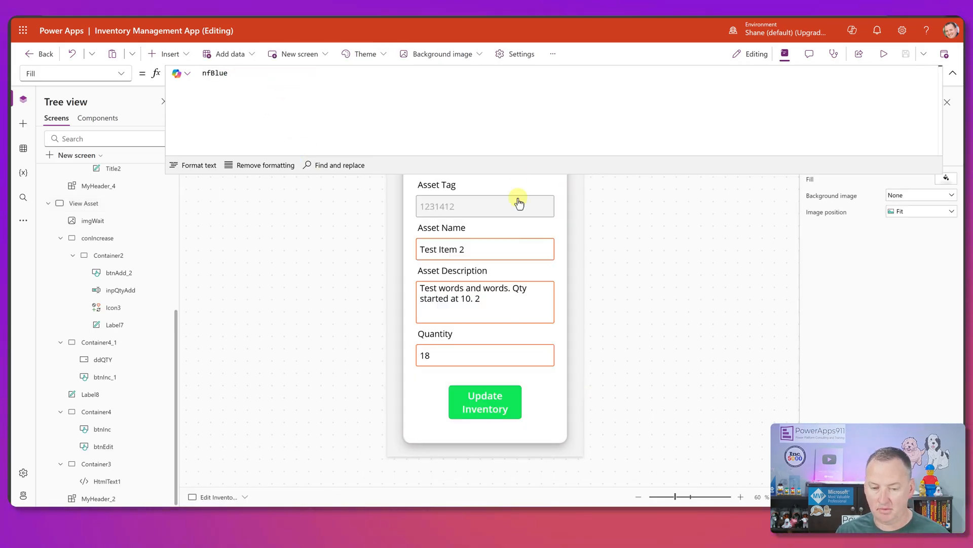
left_click_drag(517, 170, 517, 66)
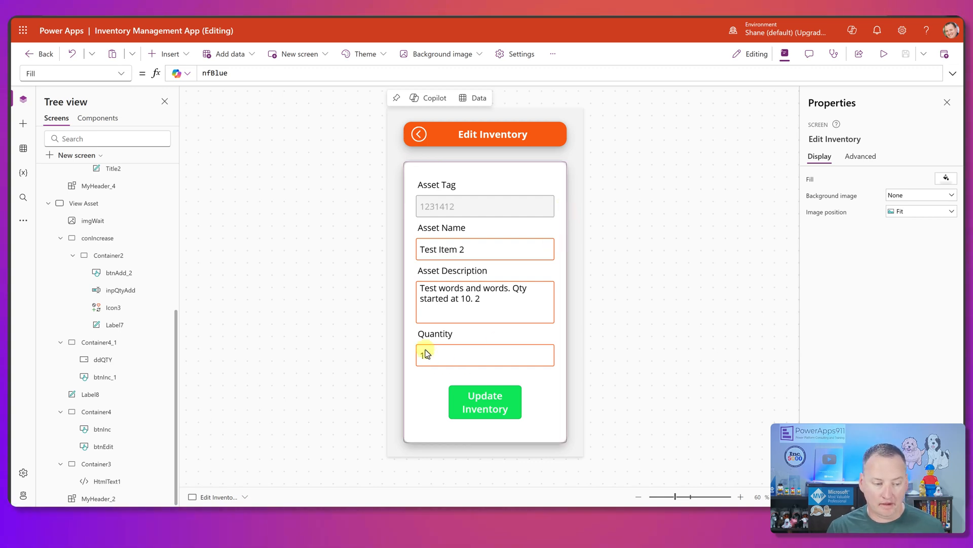
Compare the Add Asset to Inventory and Edit Inventory screen layouts, glance at View All Items and end on Edit Inventory
scroll(150, 307, "up", 3)
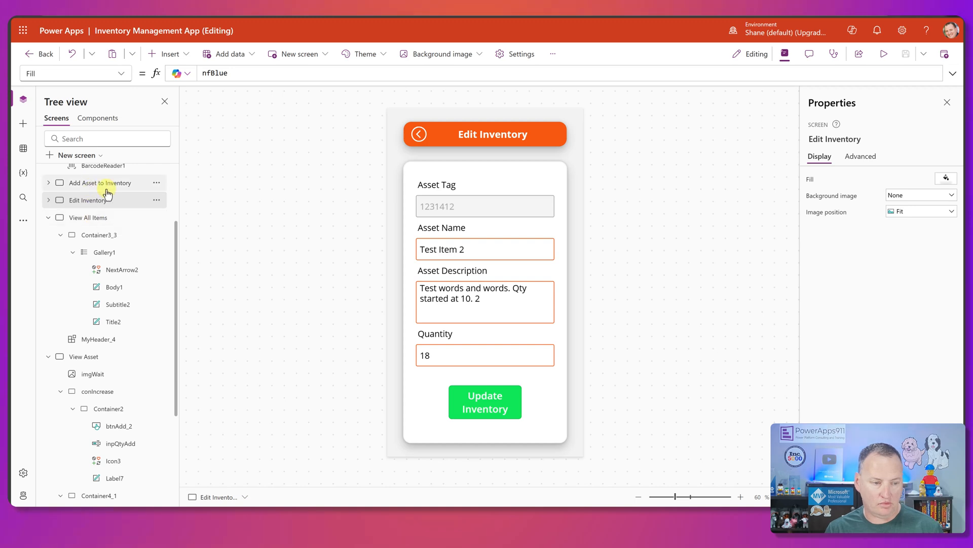
scroll(109, 220, "up", 1)
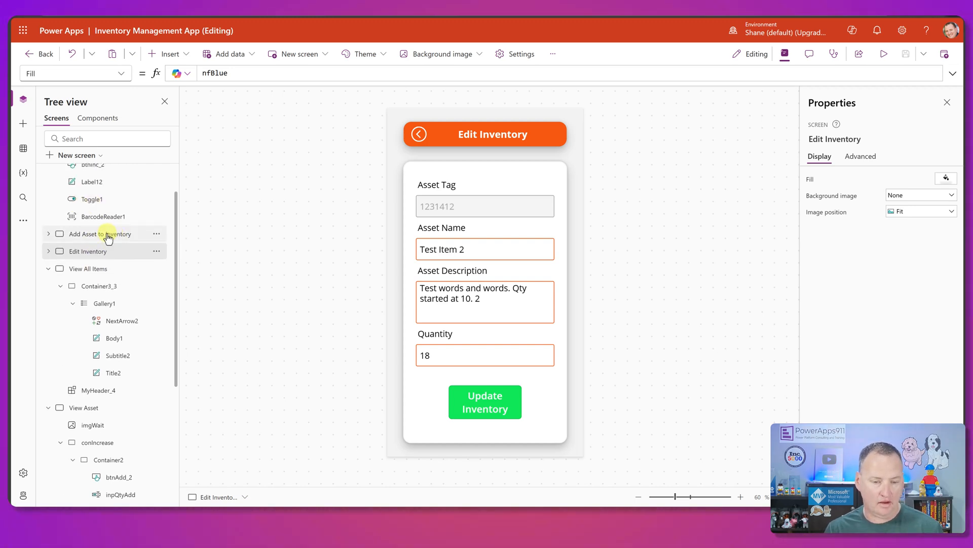
left_click(107, 236)
left_click(101, 251)
left_click(104, 236)
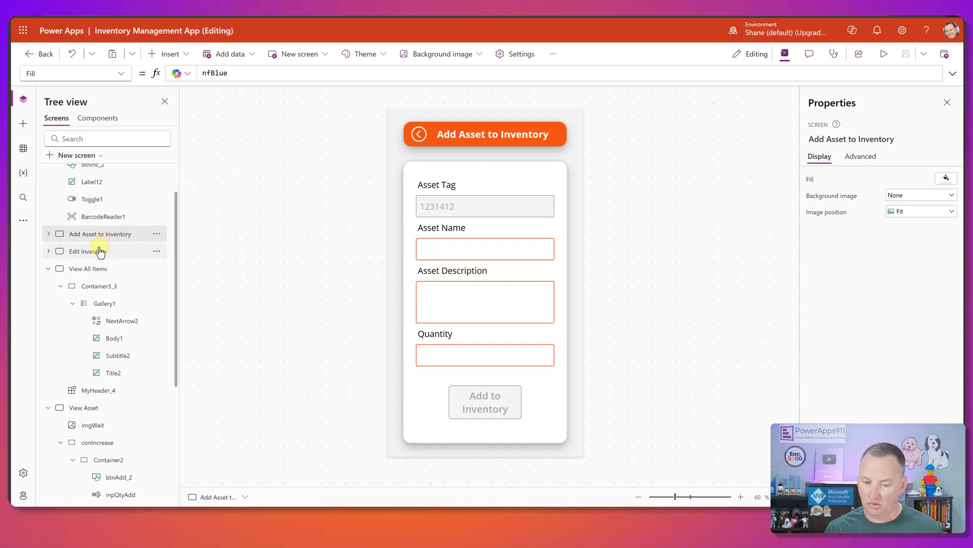
left_click(100, 251)
left_click(101, 236)
left_click(99, 258)
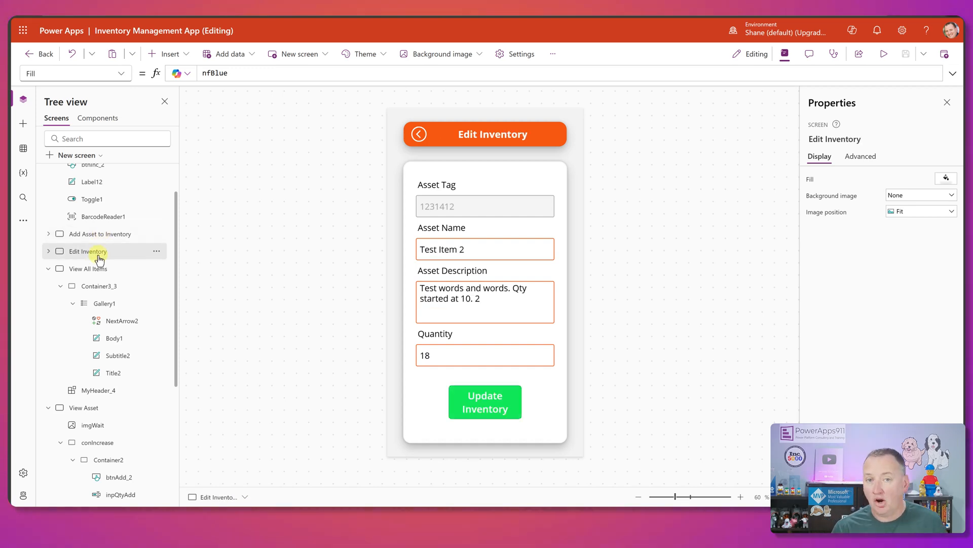
left_click(109, 236)
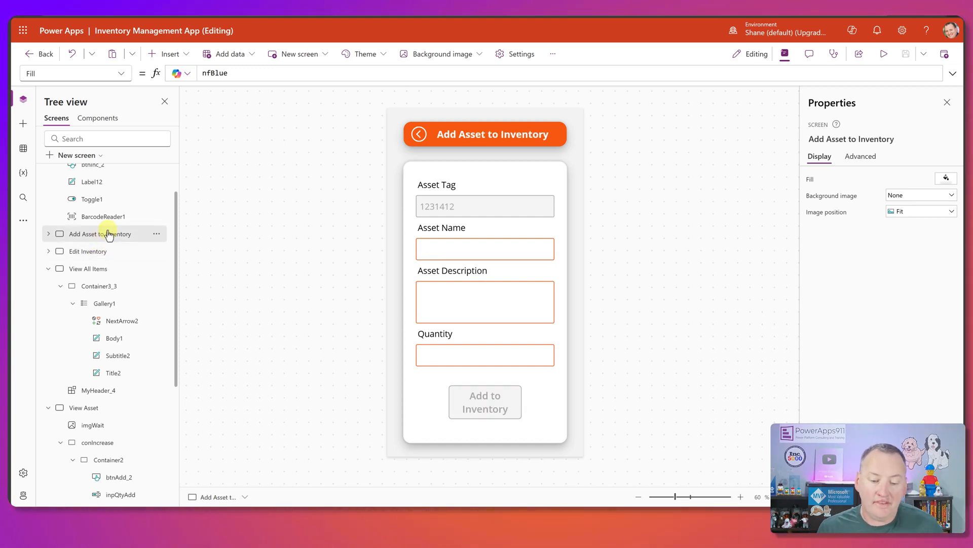
left_click(96, 252)
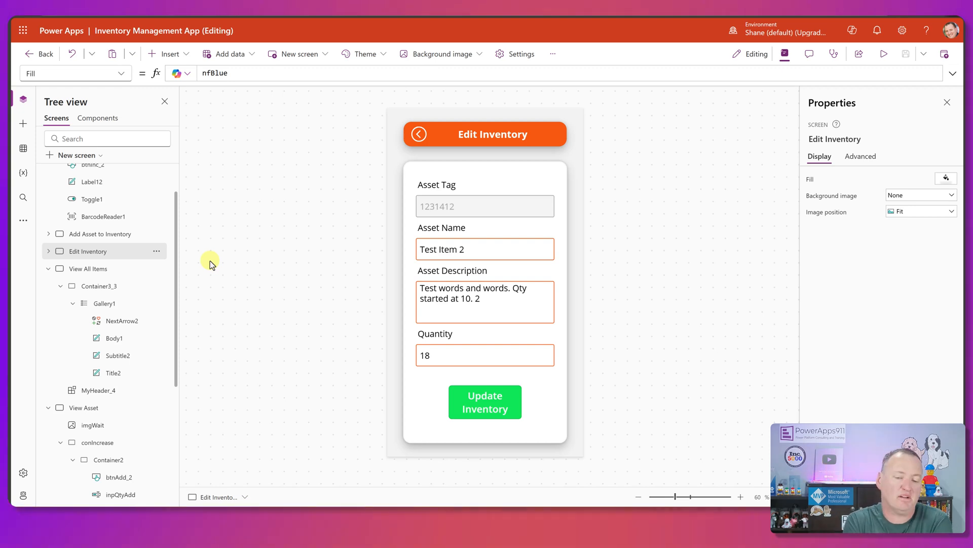
left_click(112, 271)
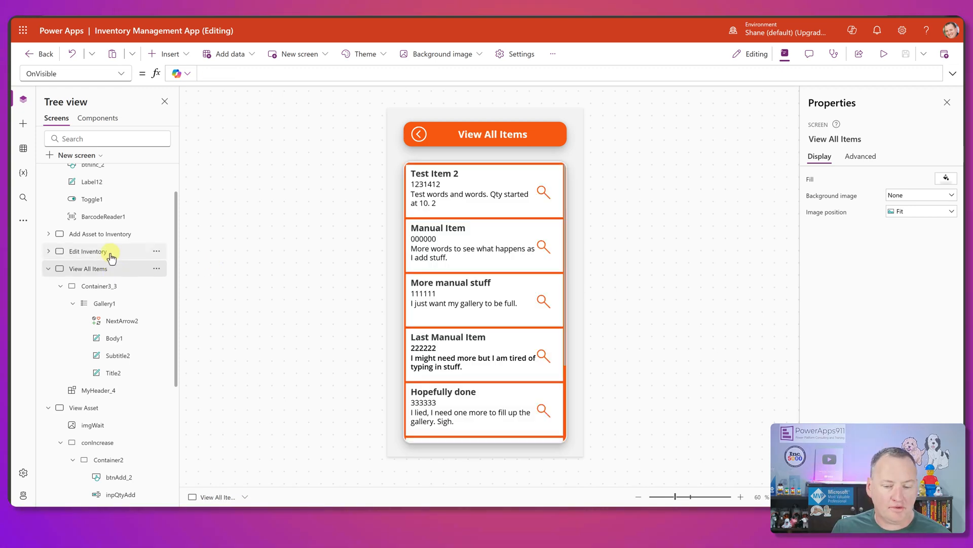
left_click(108, 252)
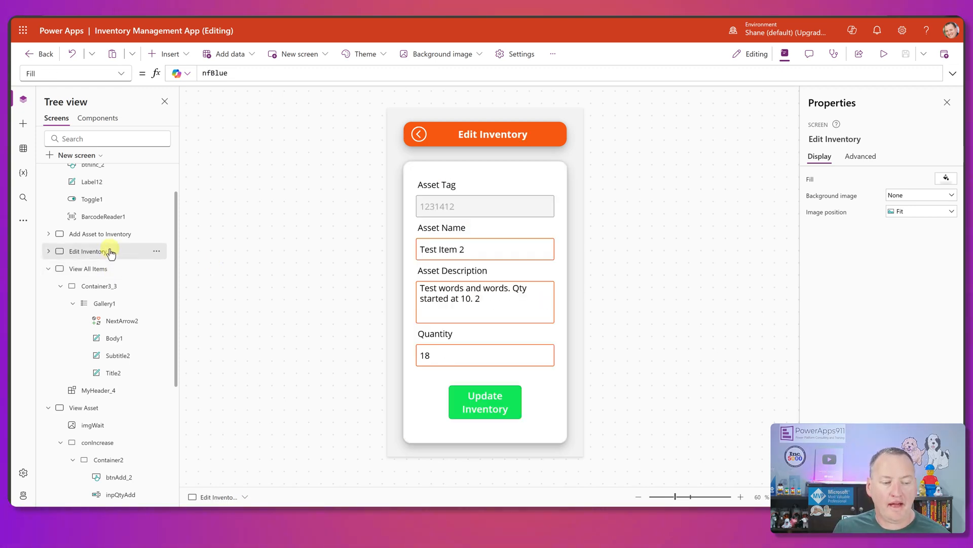
Inspect the Default formulas of the Asset Name, Asset Description and Quantity inputs on Edit Inventory
left_click(469, 253)
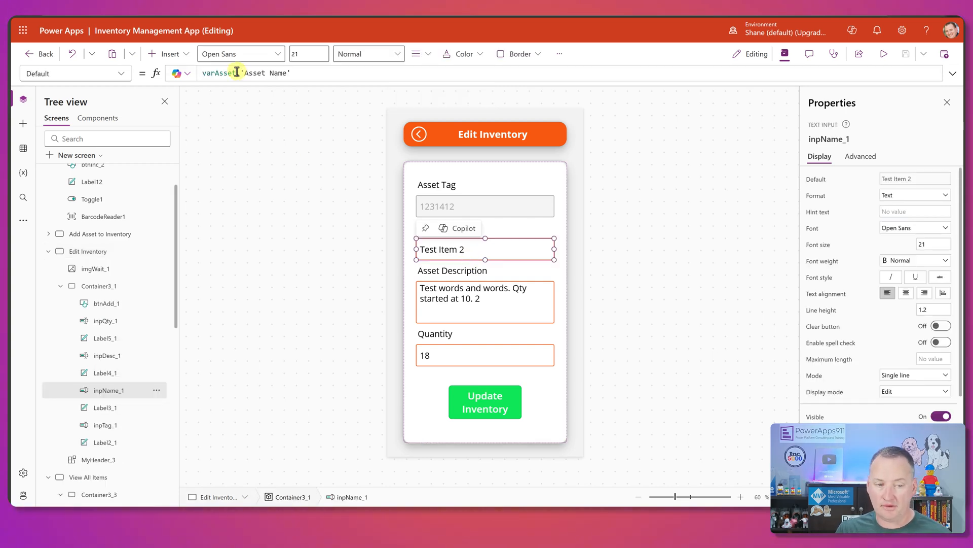
left_click(455, 303)
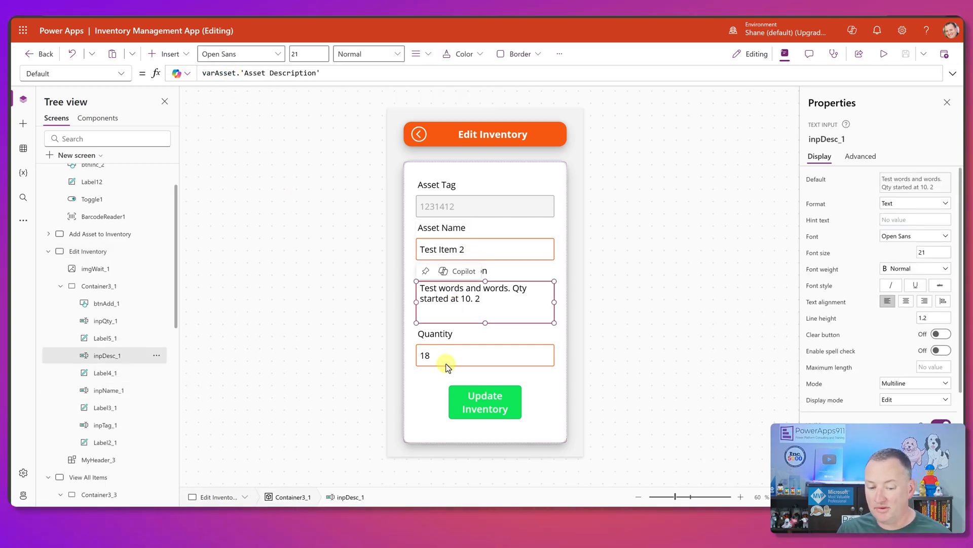
left_click(447, 355)
Review the Edit Inventory update button's OnSelect, highlighting its Note expression for old and new values, and go back to View Asset
left_click(480, 406)
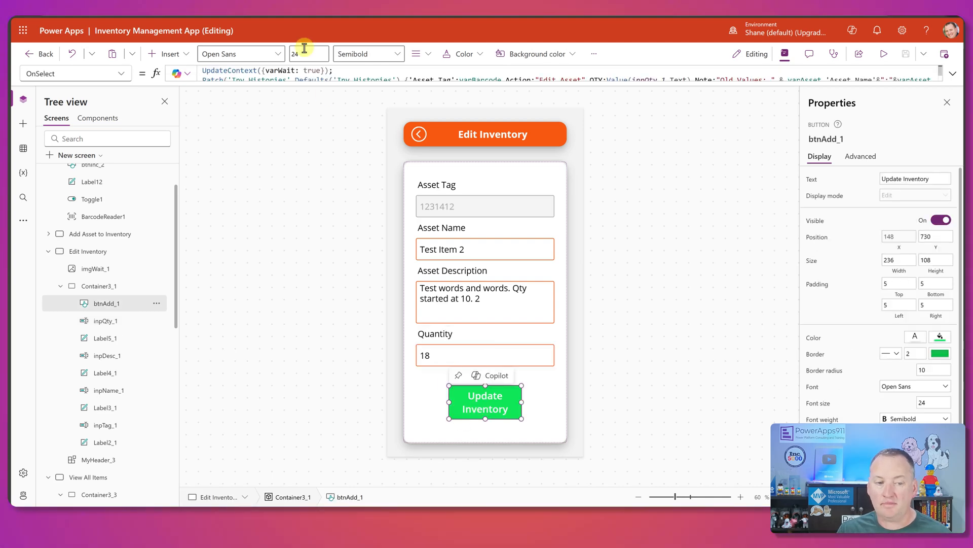
left_click_drag(304, 81, 293, 175)
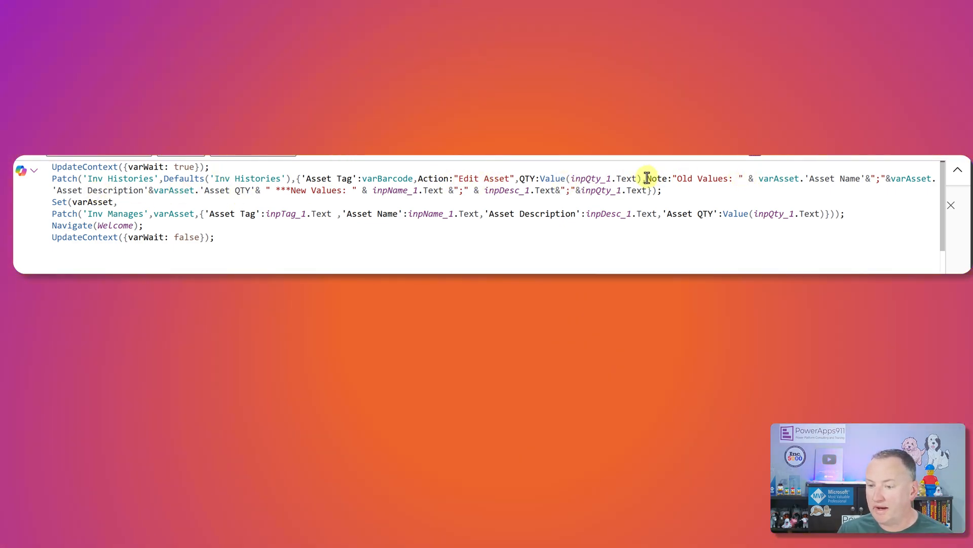
left_click_drag(646, 178, 655, 191)
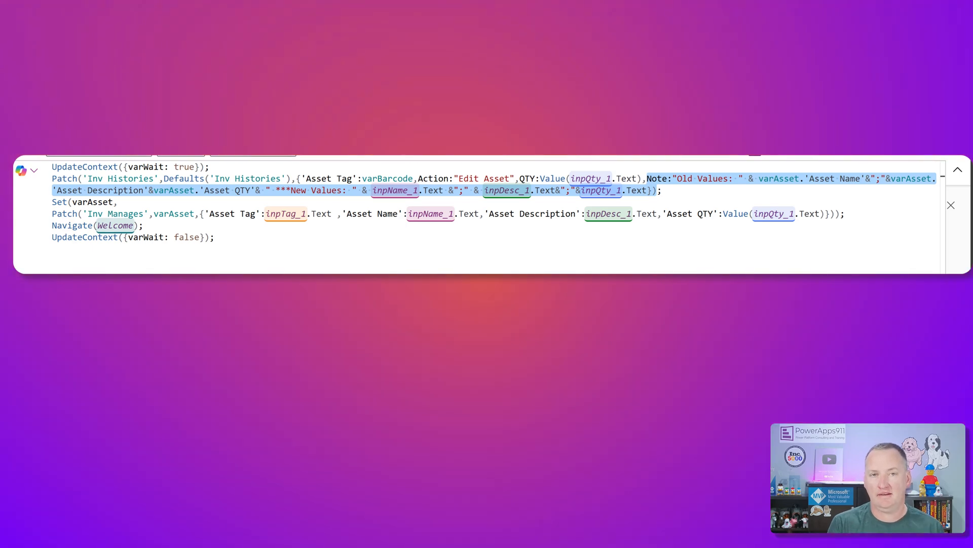
left_click(229, 235)
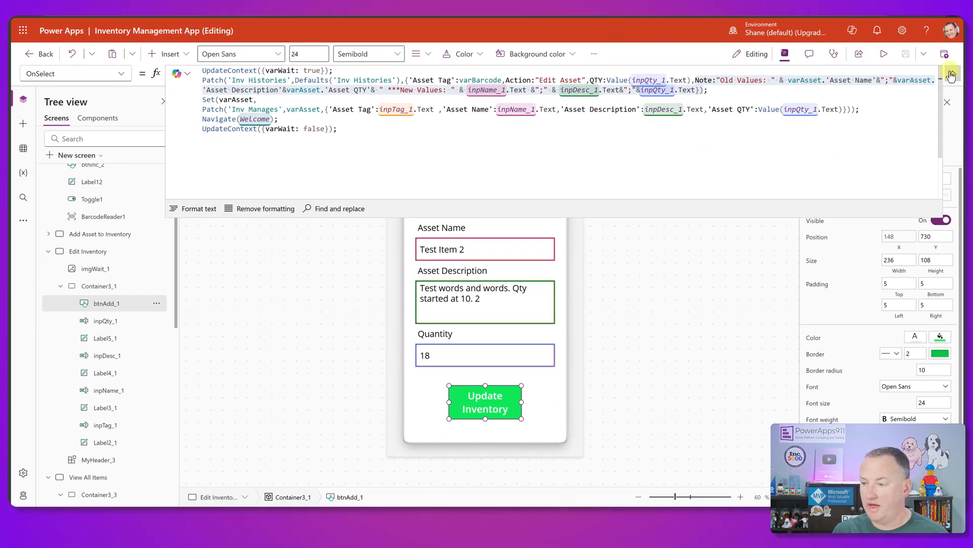
left_click(957, 153)
left_click(419, 136, "alt")
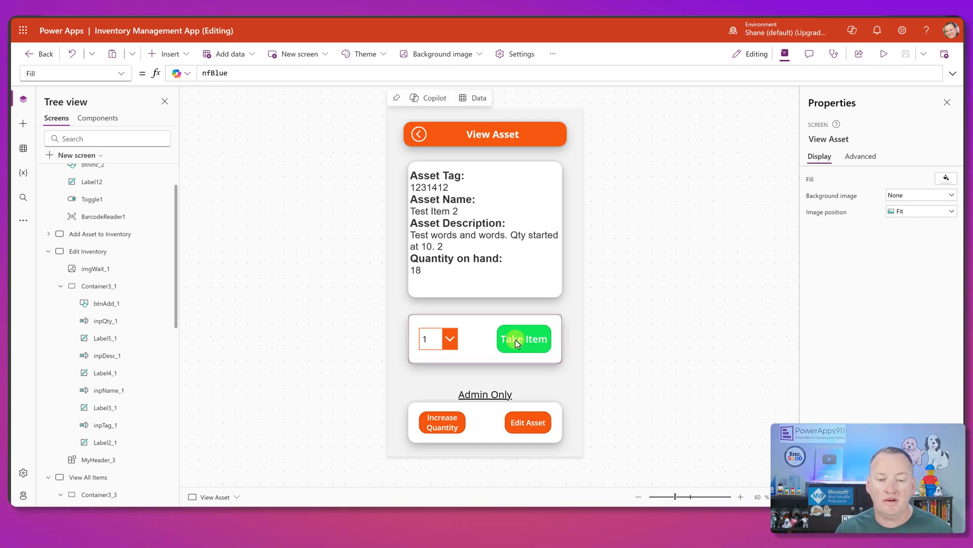
Review the Add to Inventory button's OnSelect on the Add Asset to Inventory screen, highlighting Defaults('Inv Manages') in its Patch
left_click(100, 234)
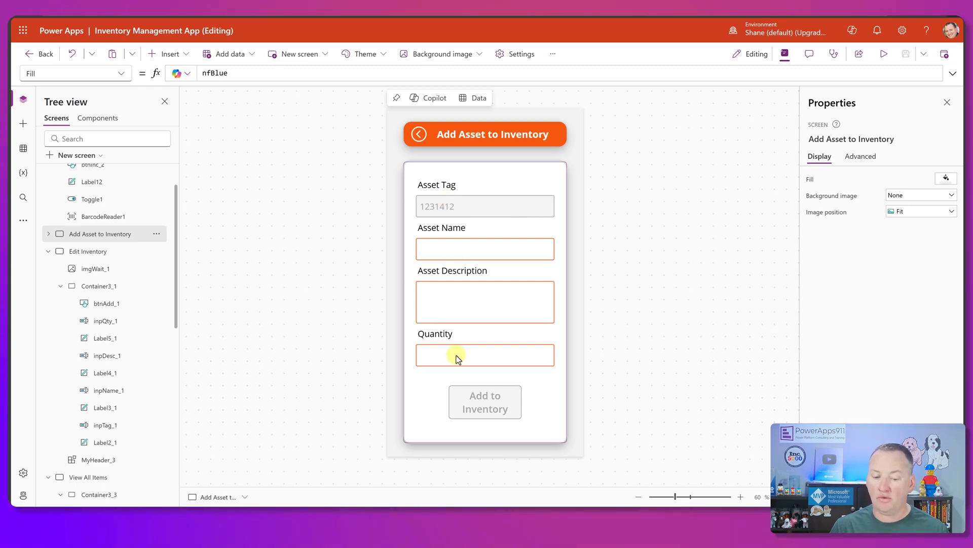
left_click(479, 400)
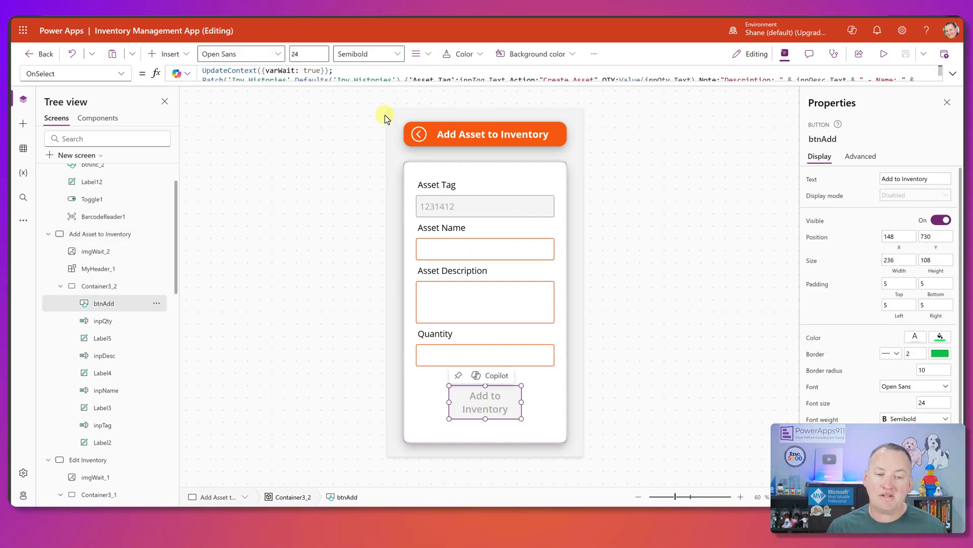
left_click_drag(386, 81, 385, 184)
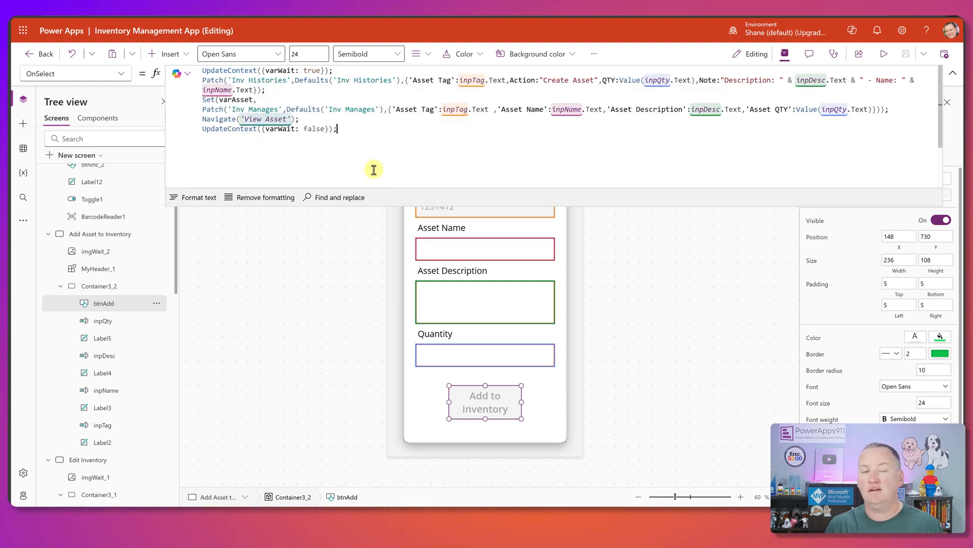
left_click(287, 108)
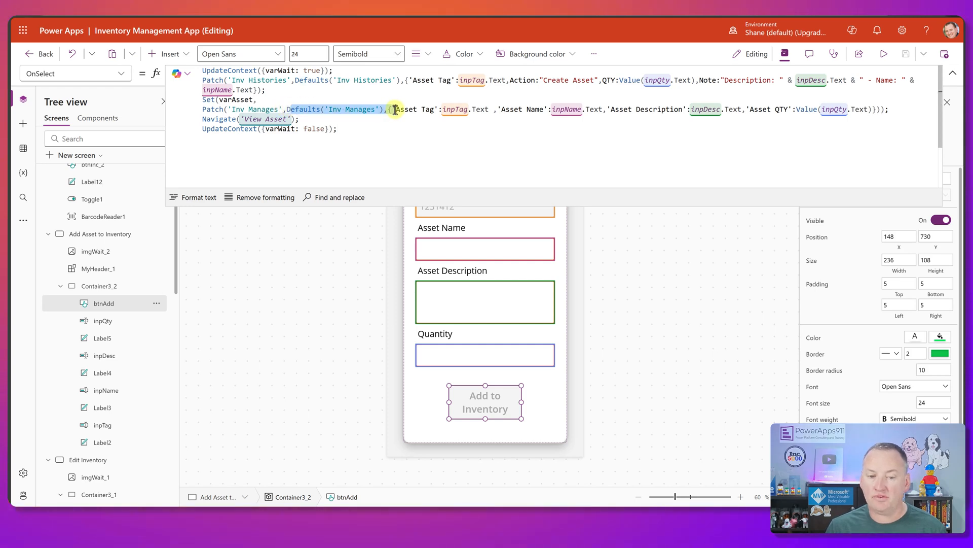
left_click_drag(381, 109, 384, 109)
left_click(424, 168)
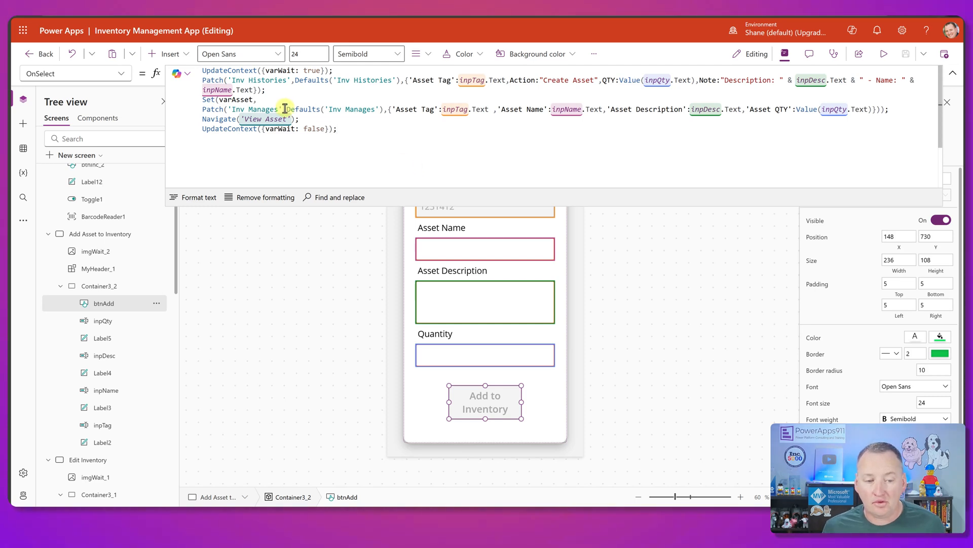
Finish reviewing the Add to Inventory formula, collapse the Add Asset to Inventory and Edit Inventory screens' control trees, and show View All Items
left_click(385, 138)
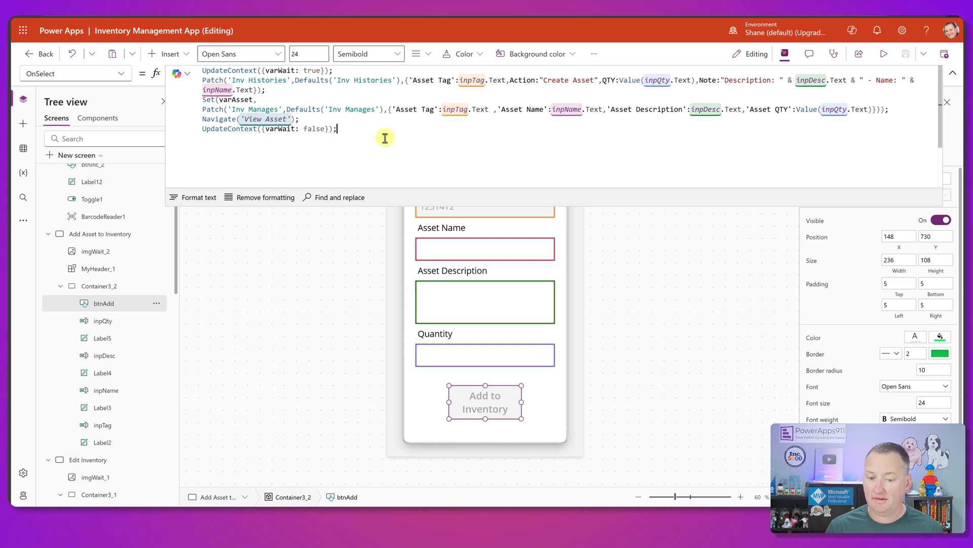
left_click_drag(391, 206, 378, 49)
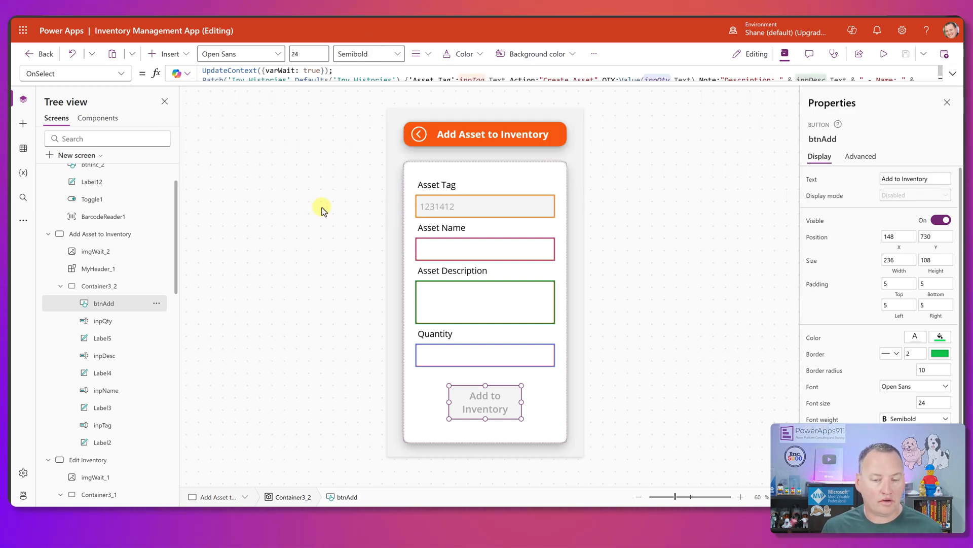
left_click(48, 235)
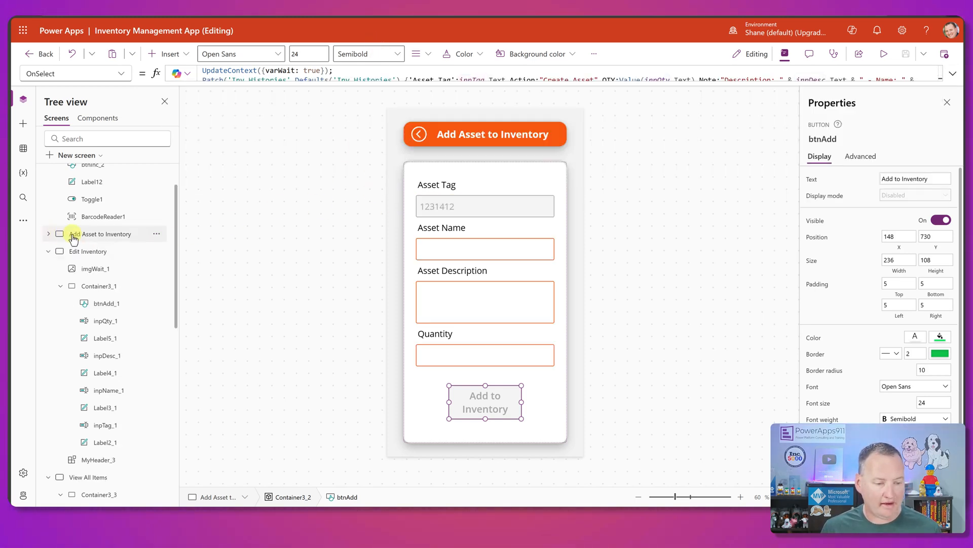
left_click(88, 256)
left_click(48, 251)
left_click(84, 269)
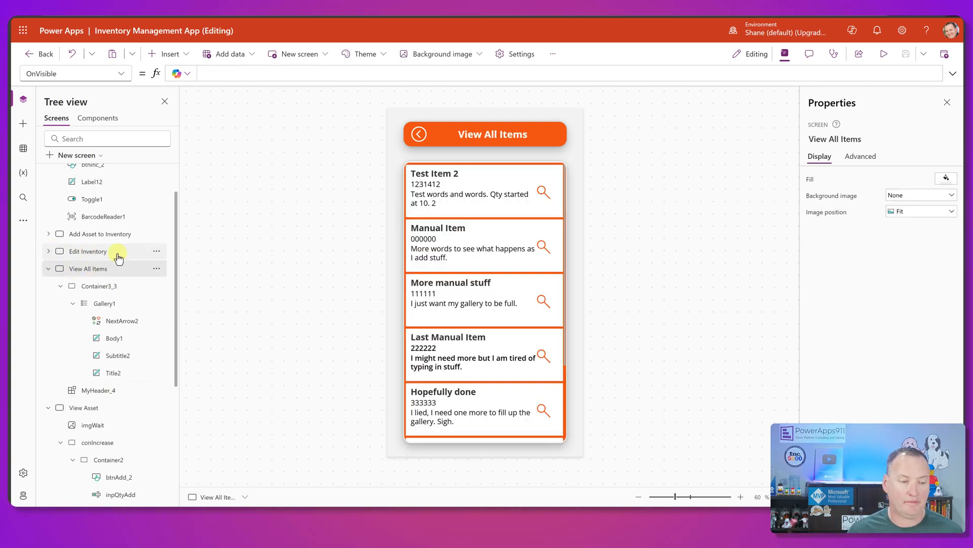
Inspect the OnSelect of the View Inventory button on the Welcome screen and run the button to open View All Items
scroll(104, 213, "up", 2)
left_click(102, 192)
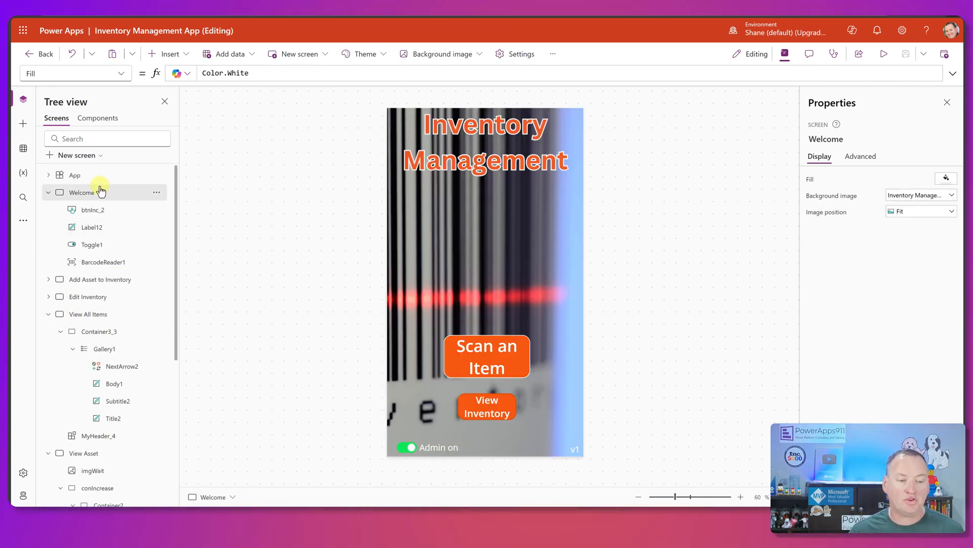
left_click(486, 399)
key("alt")
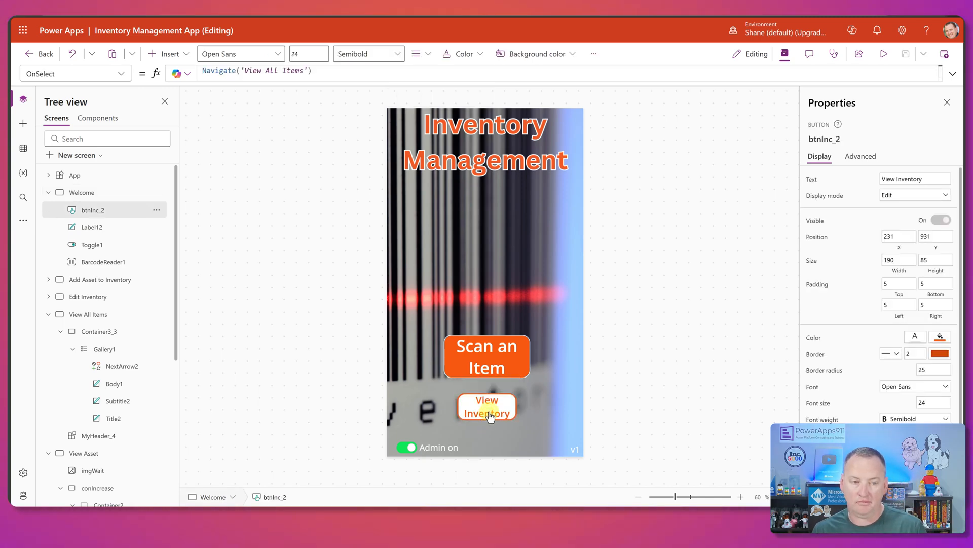
left_click(489, 416, "alt")
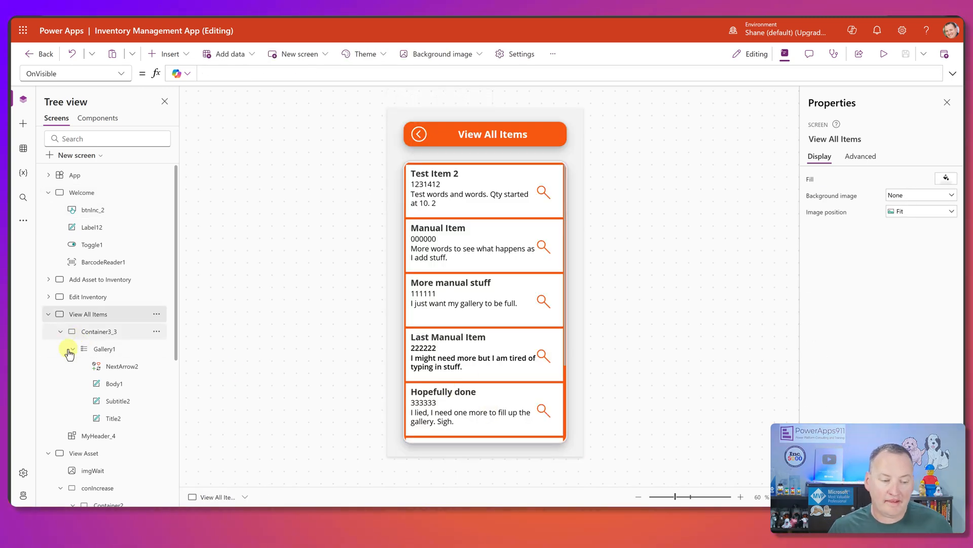
Inspect the Items formula of the gallery on the View All Items screen
left_click(65, 332)
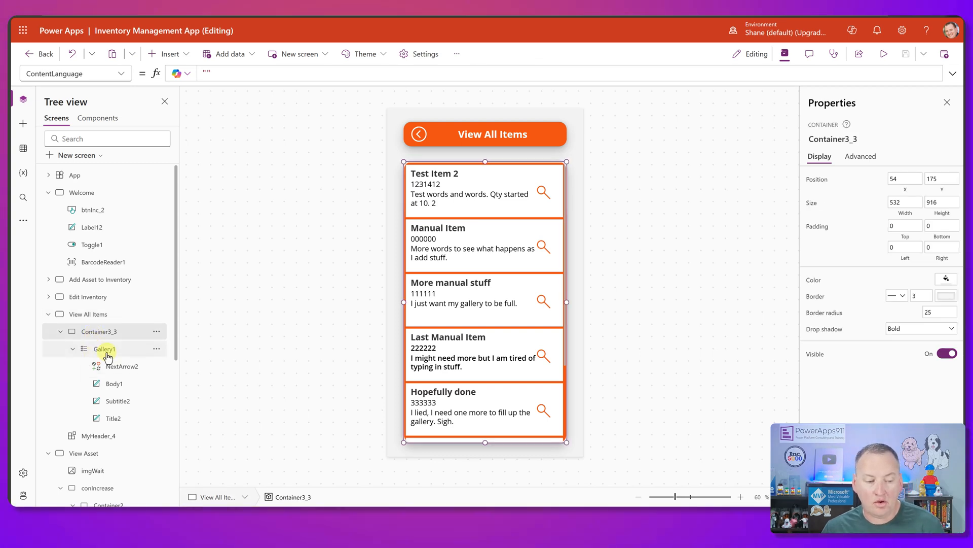
left_click(107, 354)
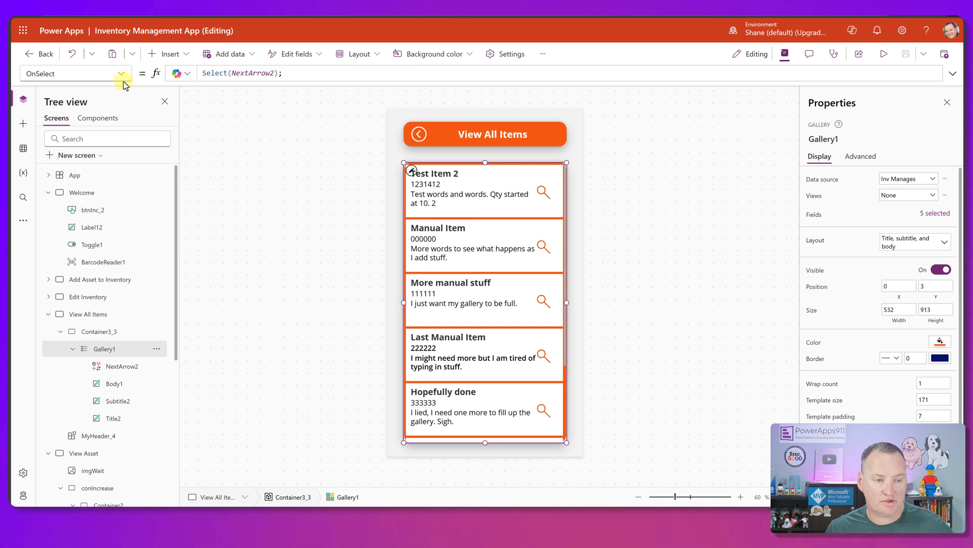
left_click(121, 74)
left_click(51, 318)
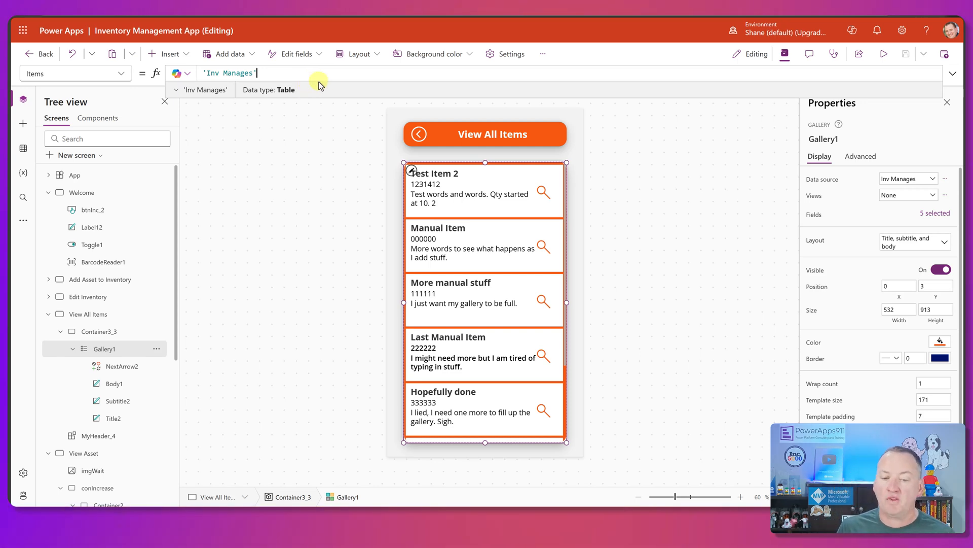
Put each statement of the gallery search icon's OnSelect formula on its own line: Navigate, Set(varBarcode) and Set(varAsset)
left_click(568, 203)
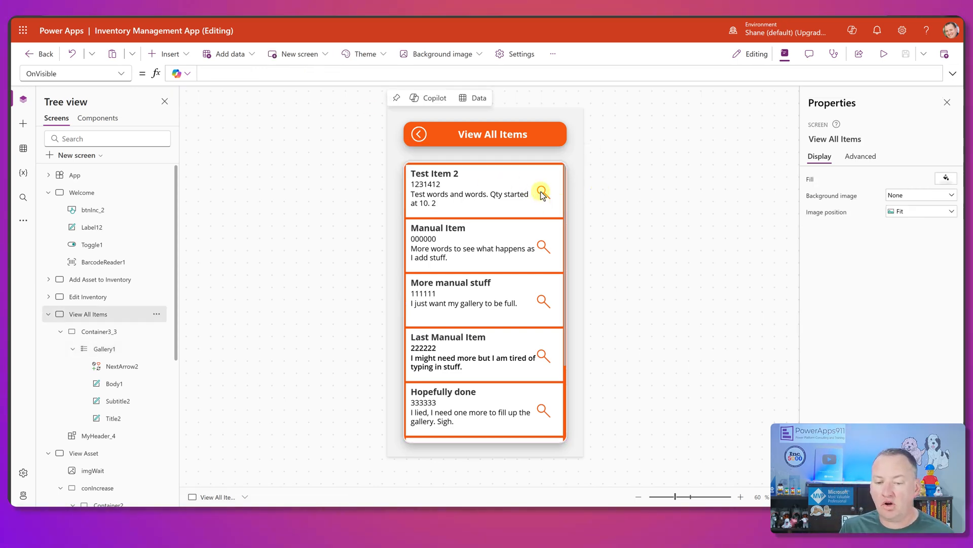
left_click(542, 194)
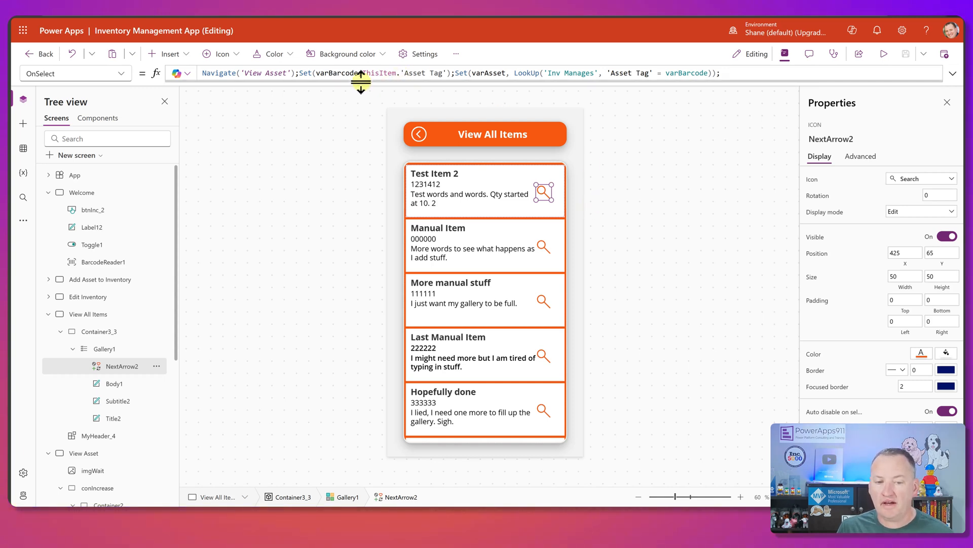
left_click_drag(361, 81, 348, 124)
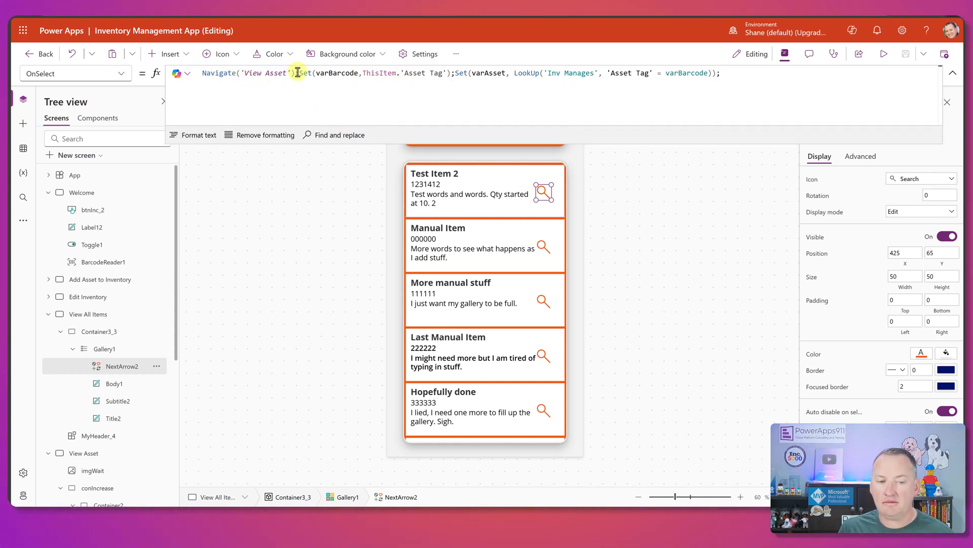
key("shift+Return")
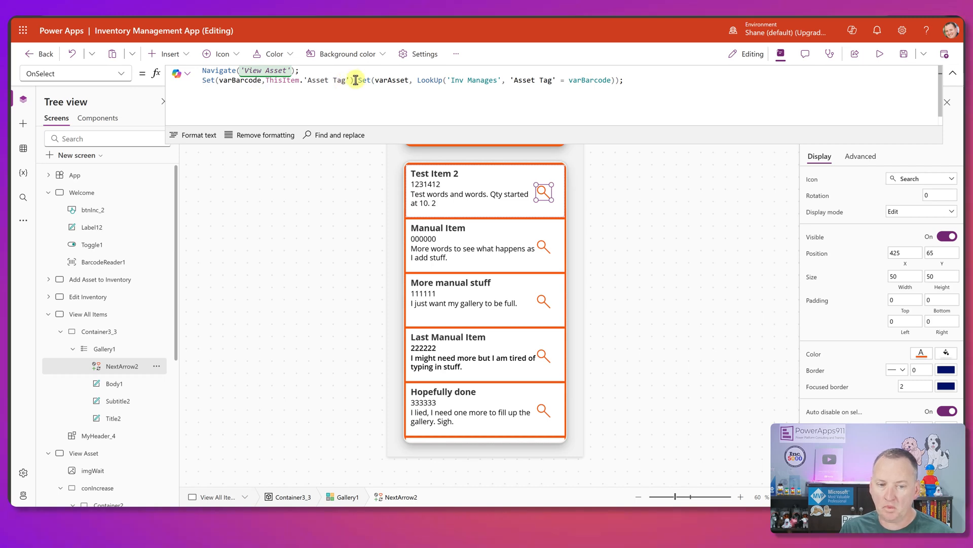
left_click(356, 80)
key("shift+Return")
left_click(373, 78)
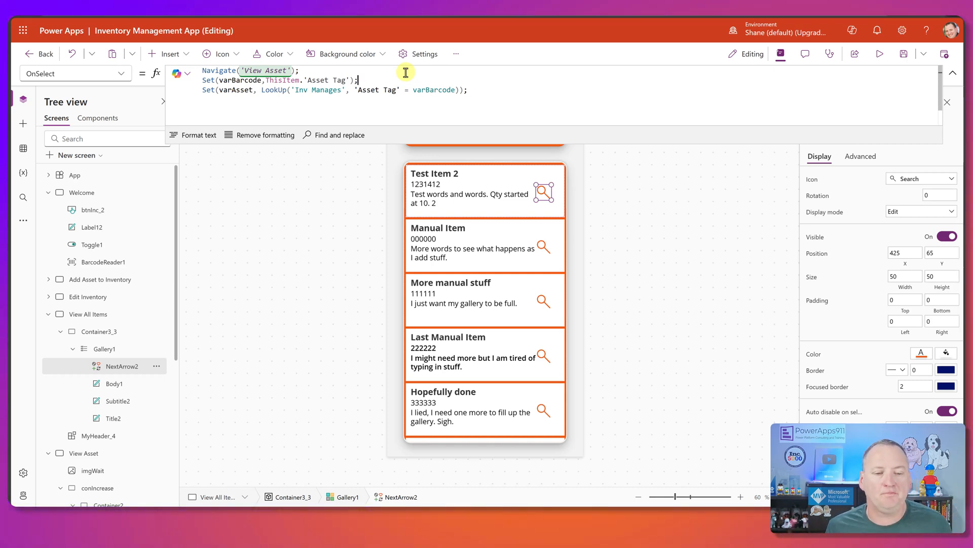
left_click(382, 79)
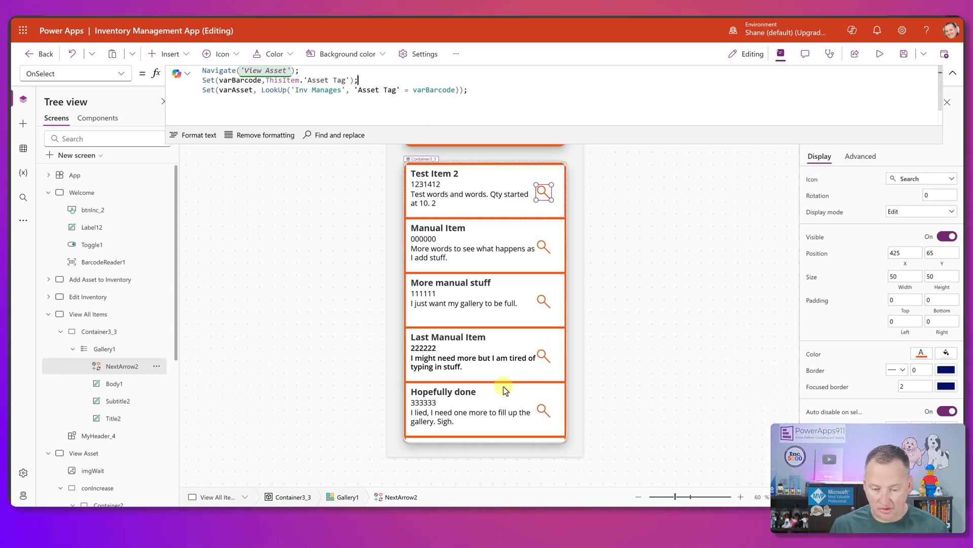
Run the search icon of the Yoda item in the gallery to open its View Asset screen, and collapse the formula bar
scroll(501, 342, "down", 2)
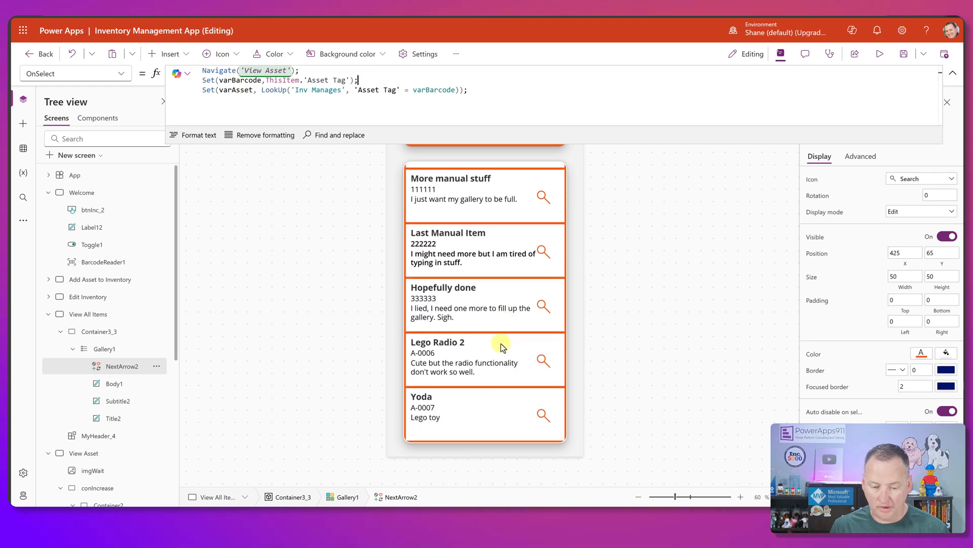
left_click(541, 417, "alt")
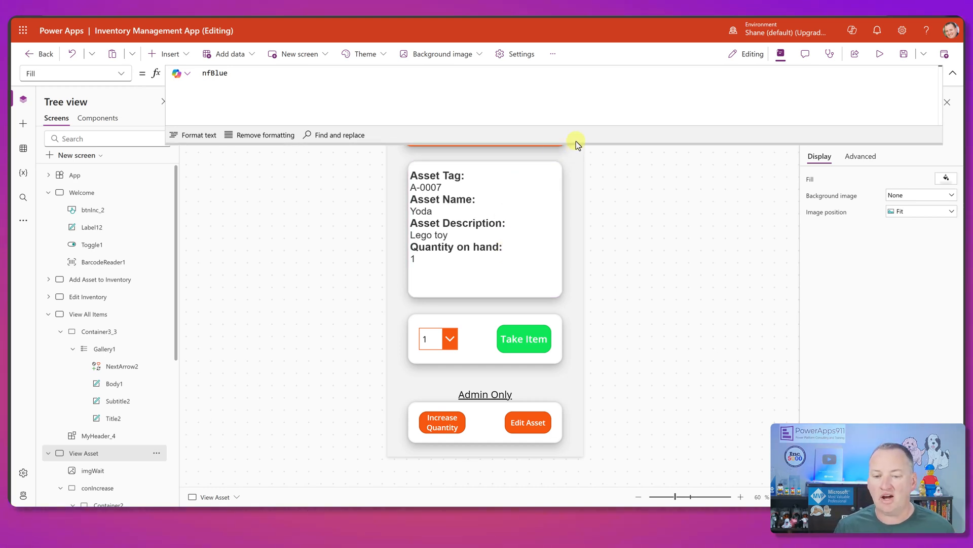
left_click_drag(578, 146, 570, 68)
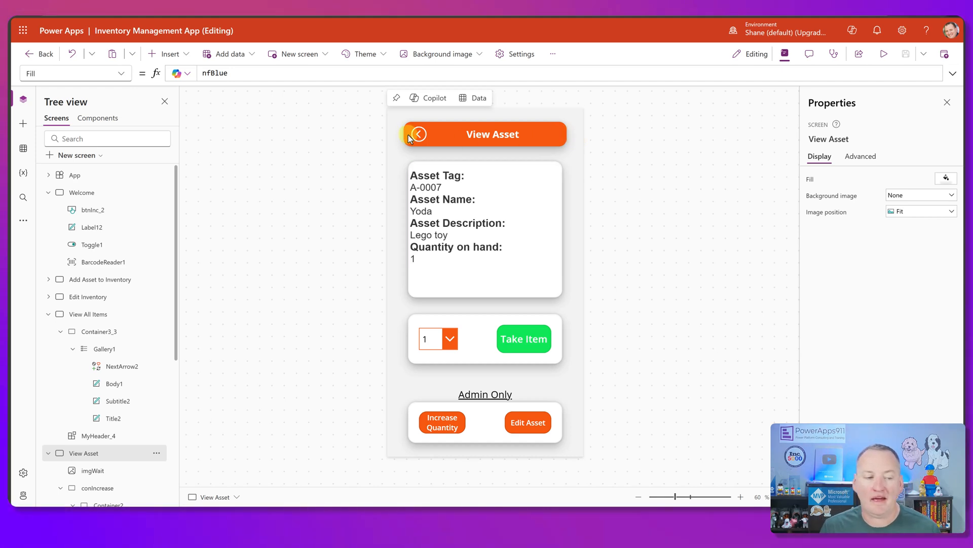
Inspect the MyHeader component's custom properties, its container, the back icon and the title label's Text formula
left_click(107, 118)
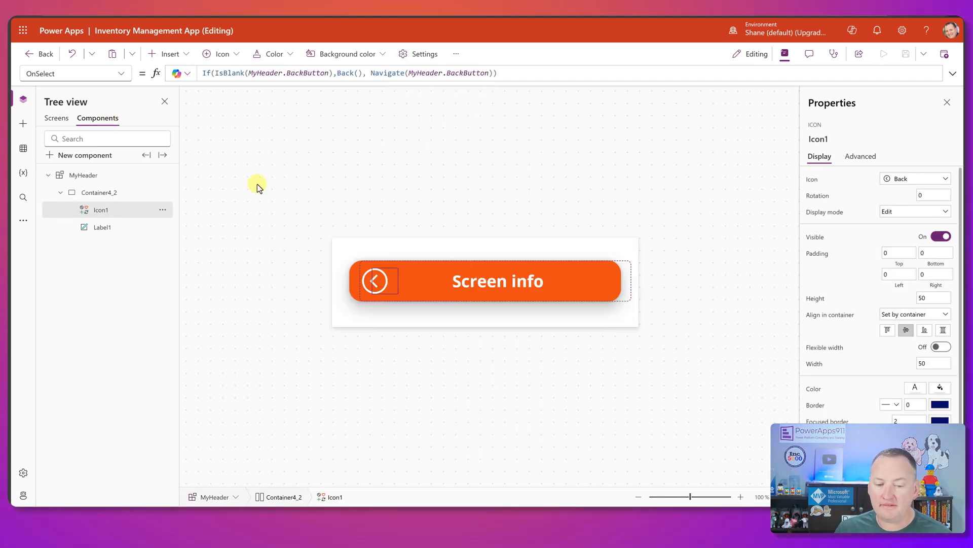
left_click(444, 324)
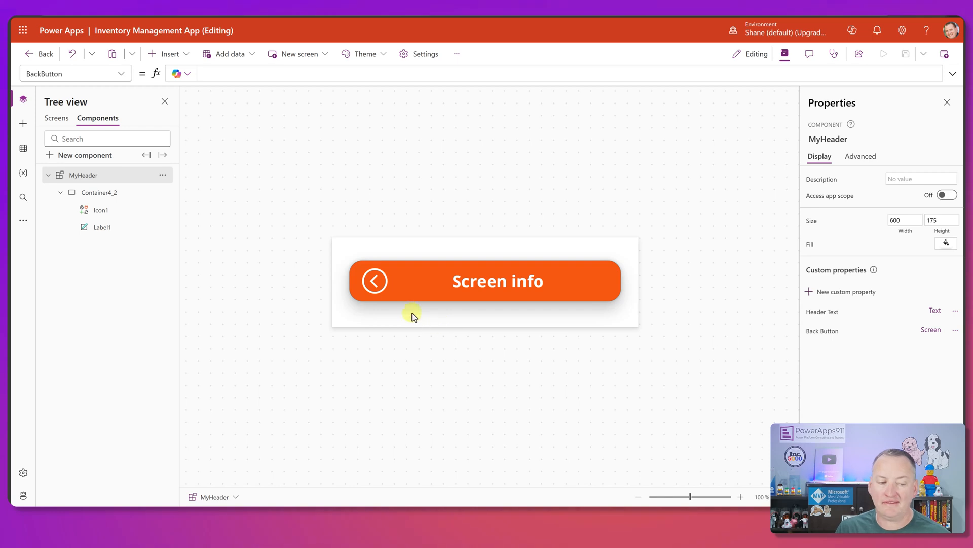
left_click(103, 195)
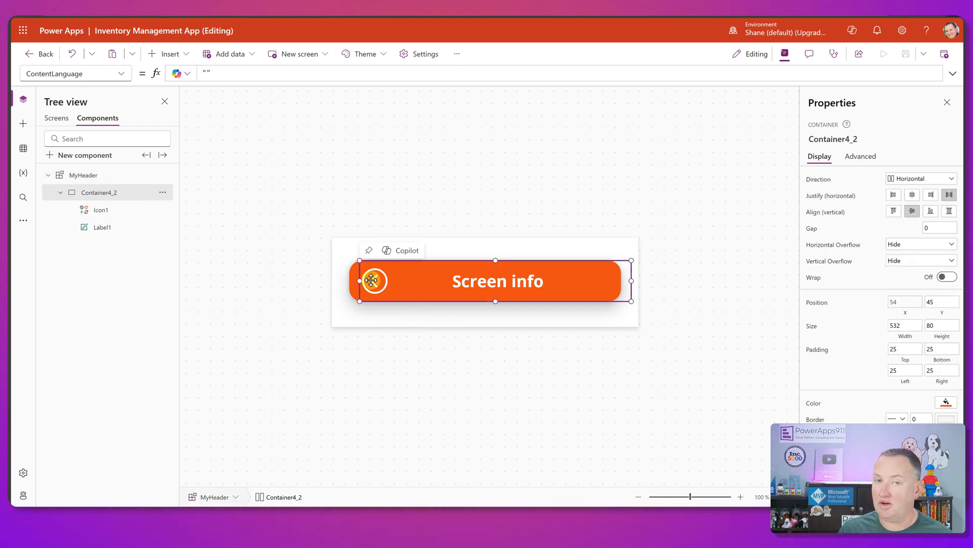
left_click(103, 210)
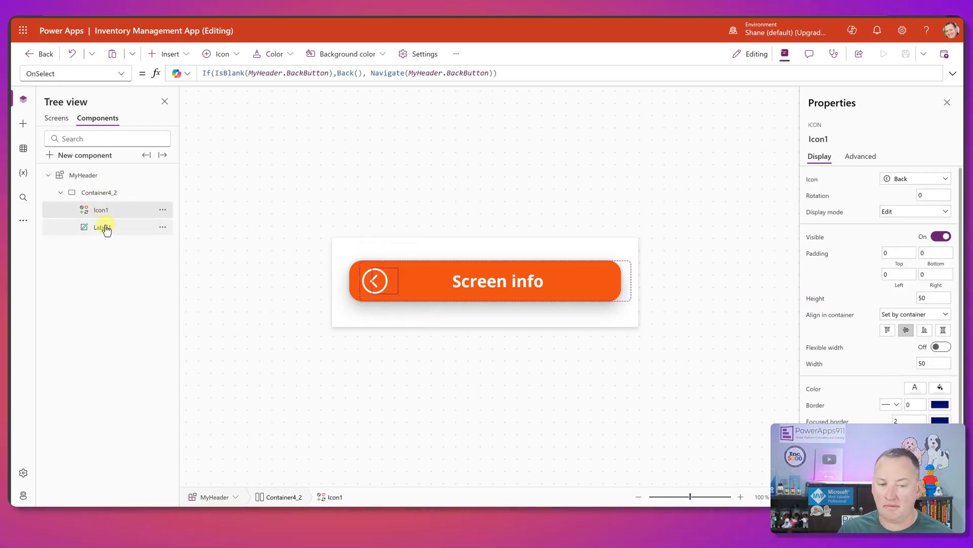
left_click(94, 228)
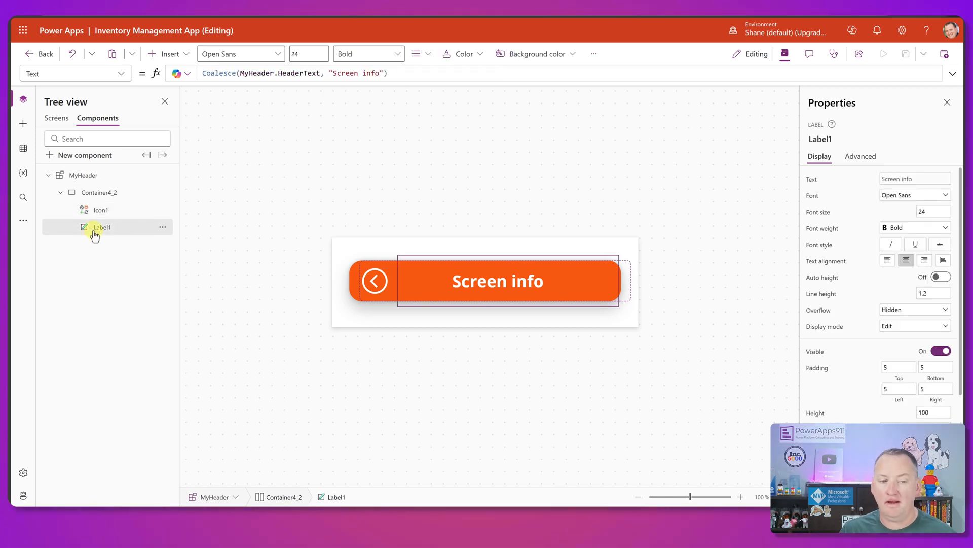
Review the MyHeader component's Back Button property and the back icon's OnSelect formula in the enlarged formula bar
left_click(117, 176)
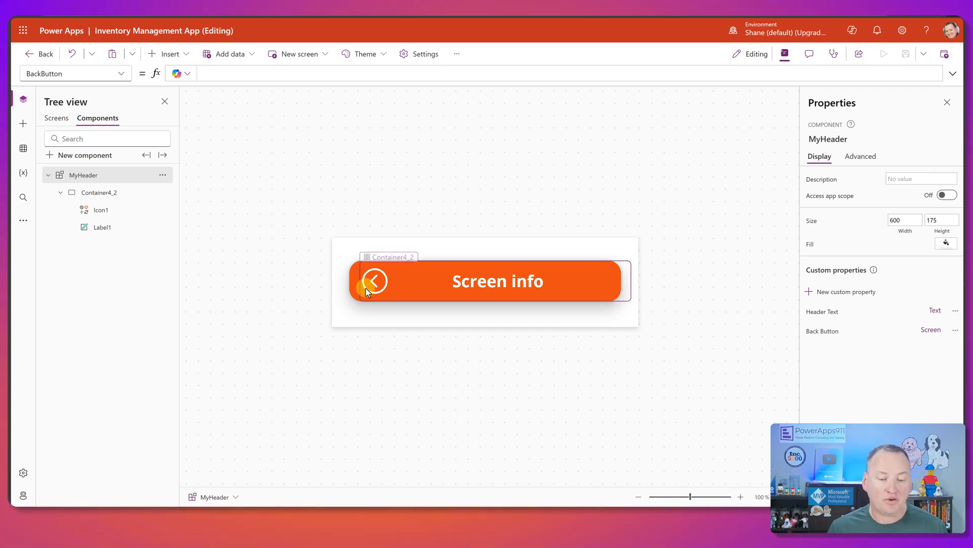
left_click(379, 282)
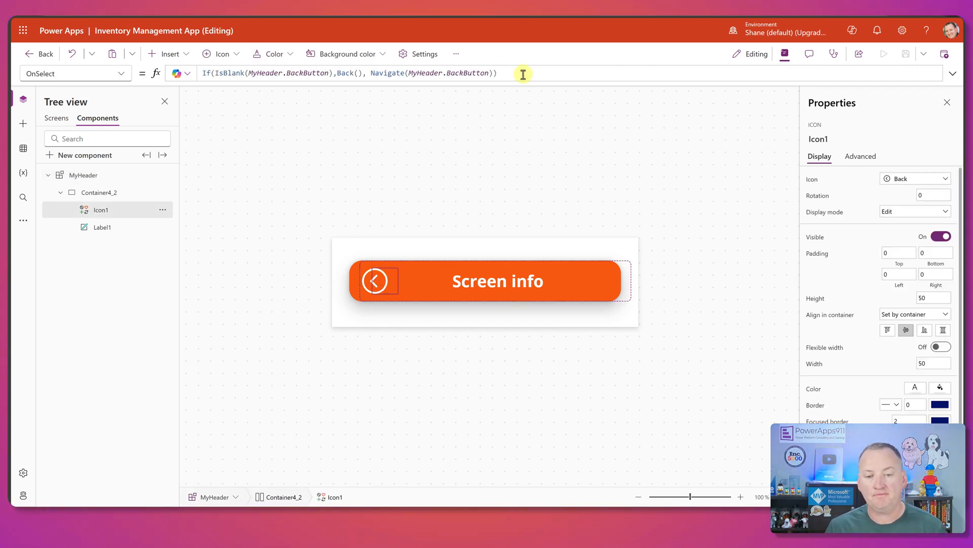
left_click_drag(516, 80, 515, 129)
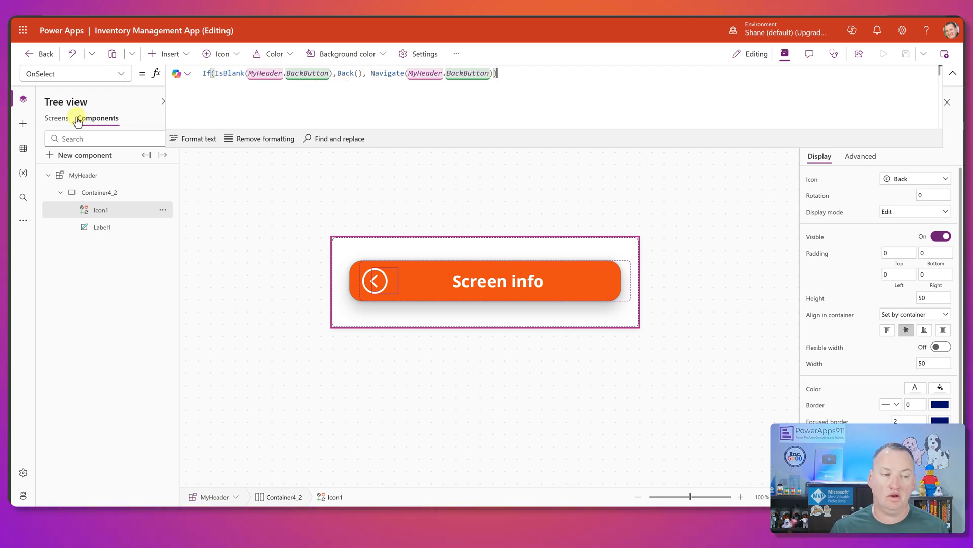
Check the BackButton property of the header on the Add Asset to Inventory screen
left_click(57, 118)
left_click(111, 276)
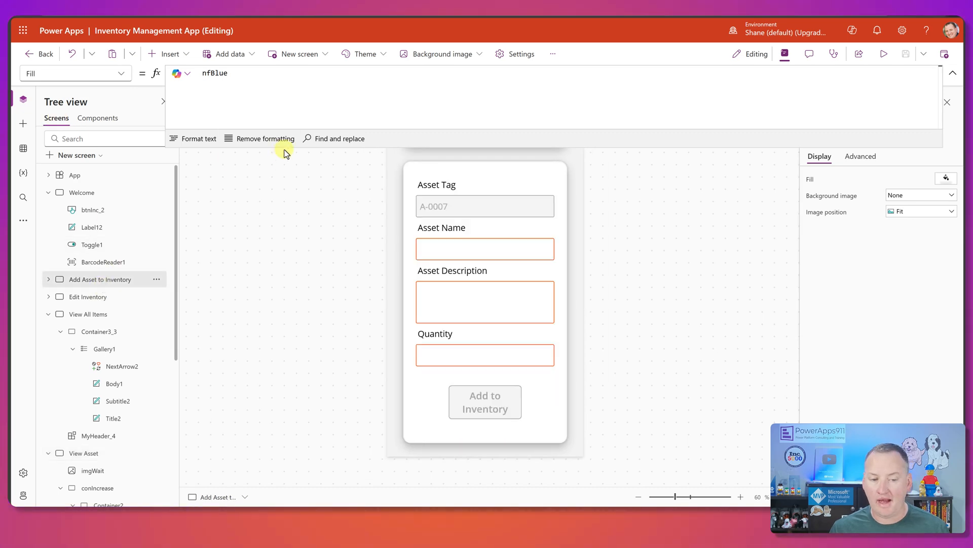
left_click_drag(285, 149, 303, 103)
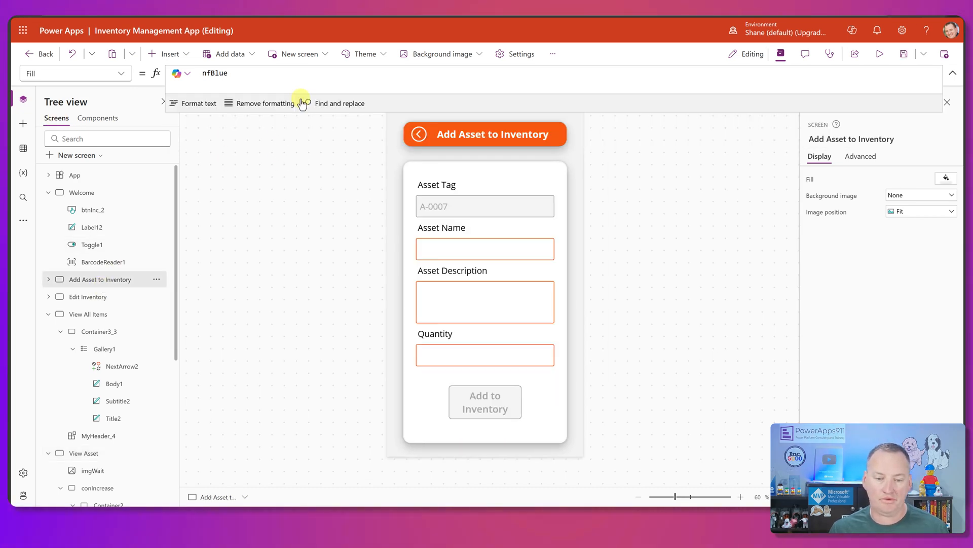
left_click(415, 137)
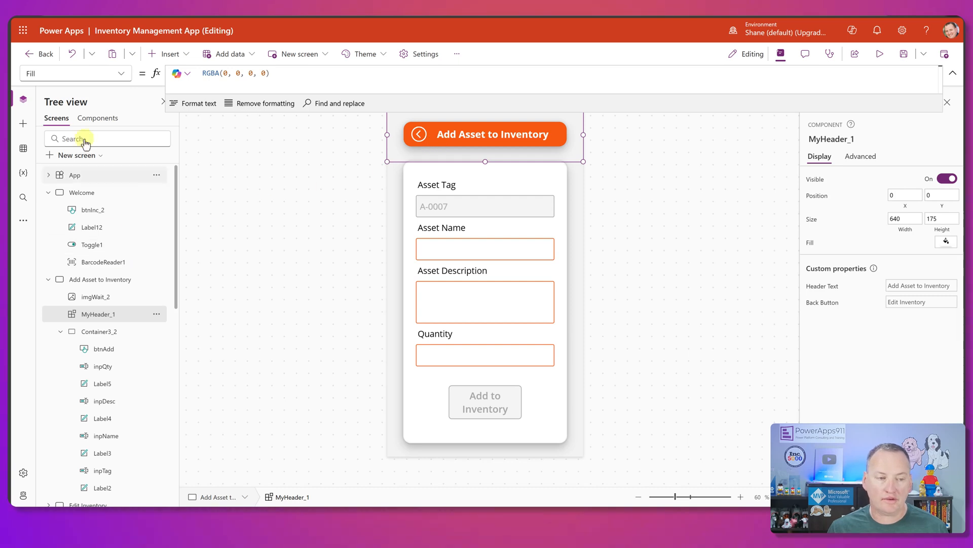
left_click(120, 73)
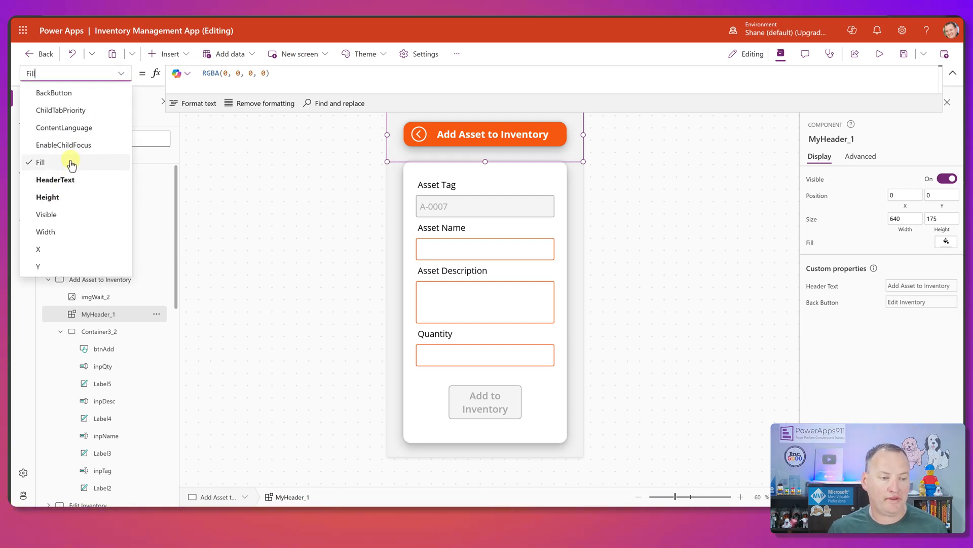
left_click(54, 93)
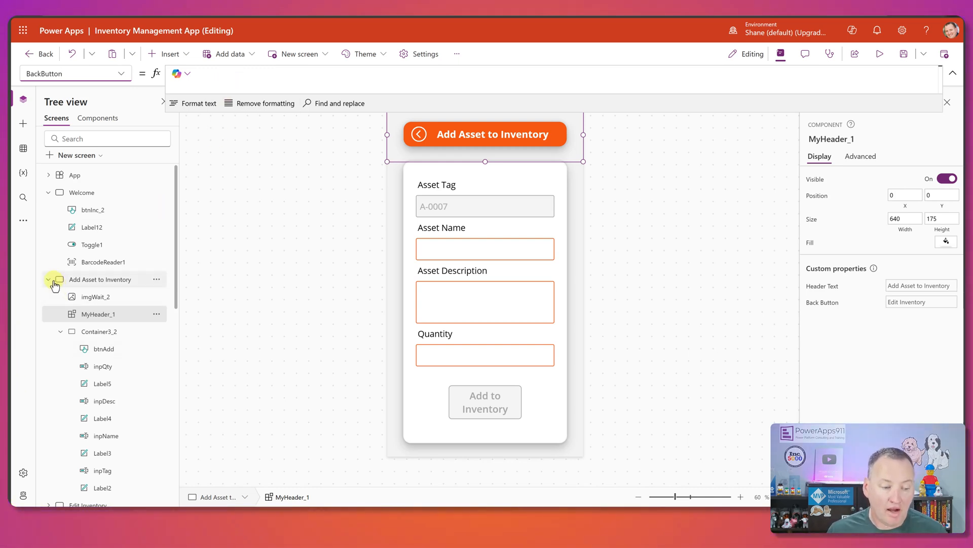
Check the BackButton property of the header on the View All Items screen
left_click(48, 279)
left_click(89, 318)
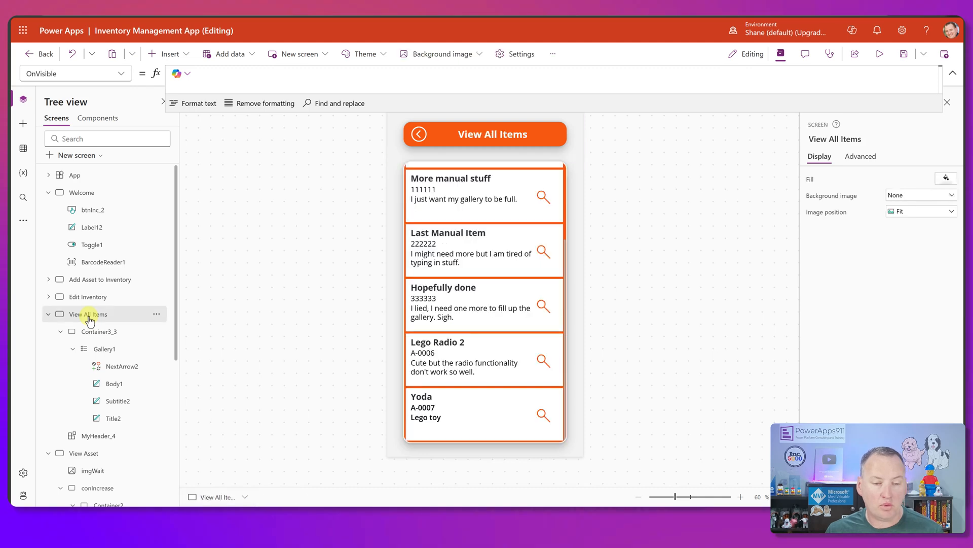
left_click(442, 141)
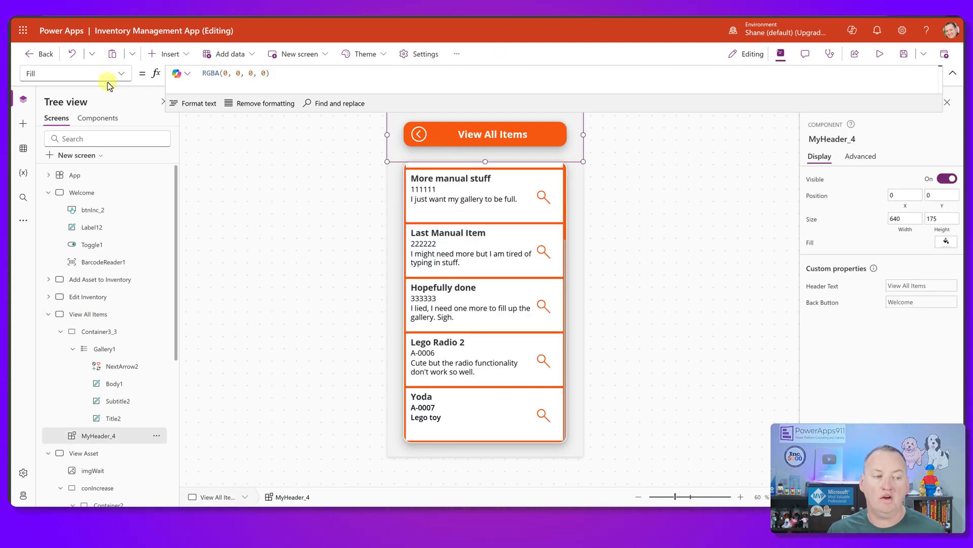
left_click(120, 74)
left_click(58, 96)
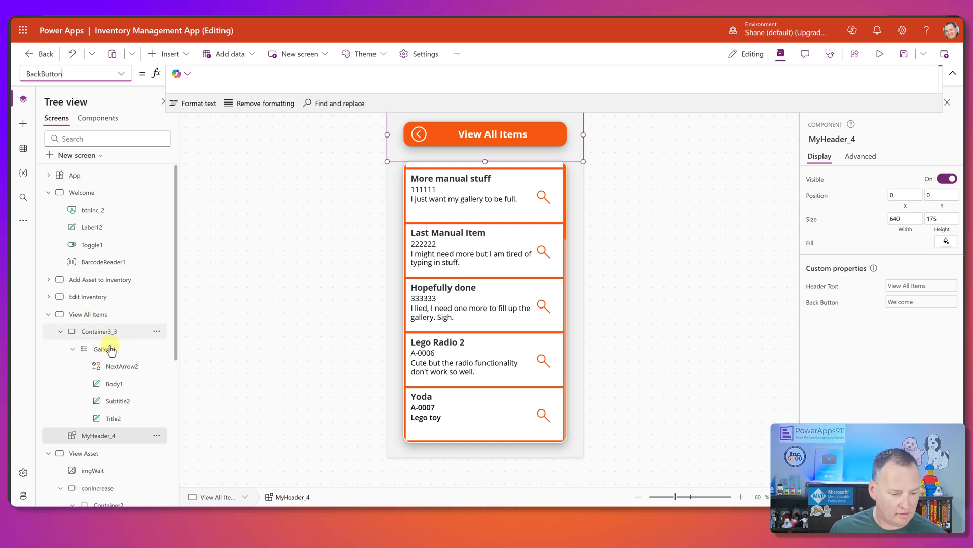
Check the BackButton property of the header on the View Asset screen
left_click(83, 453)
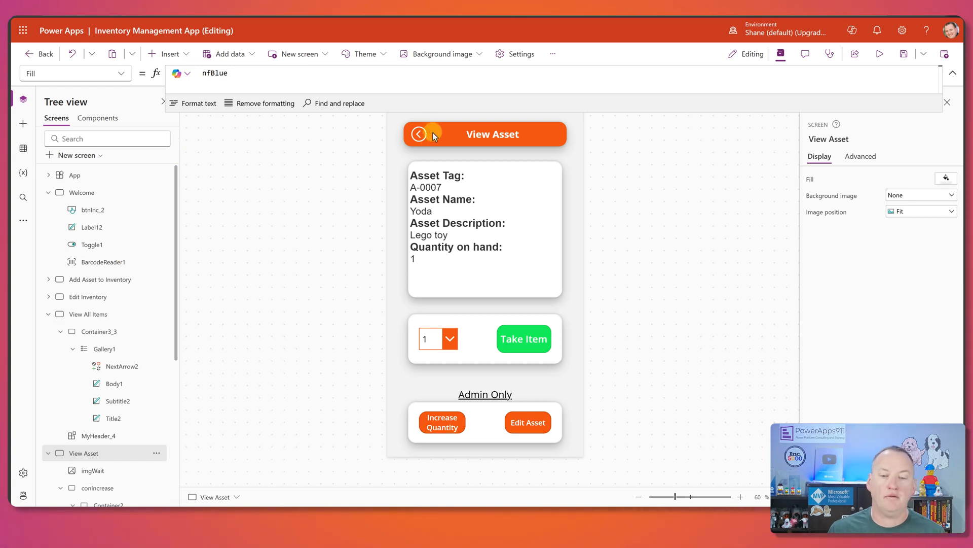
left_click(399, 152)
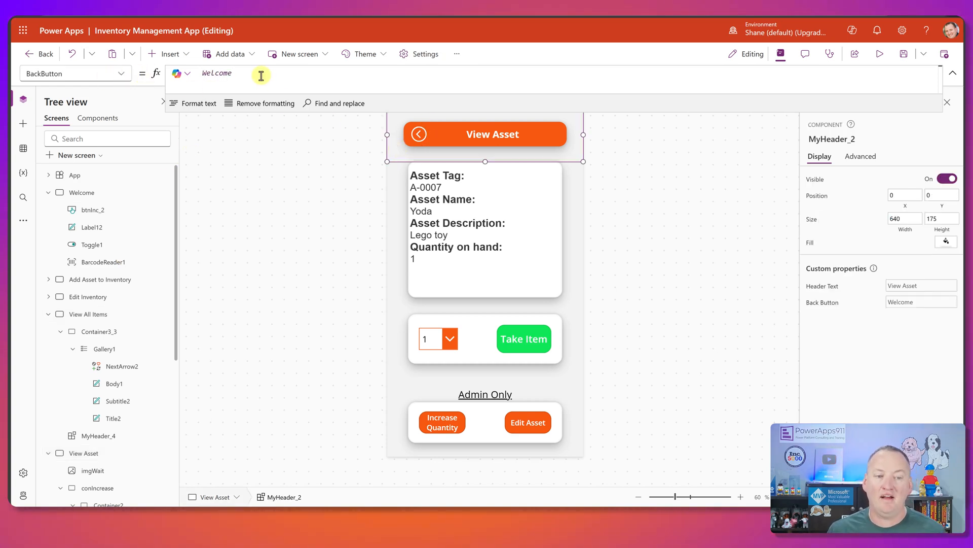
left_click(320, 73)
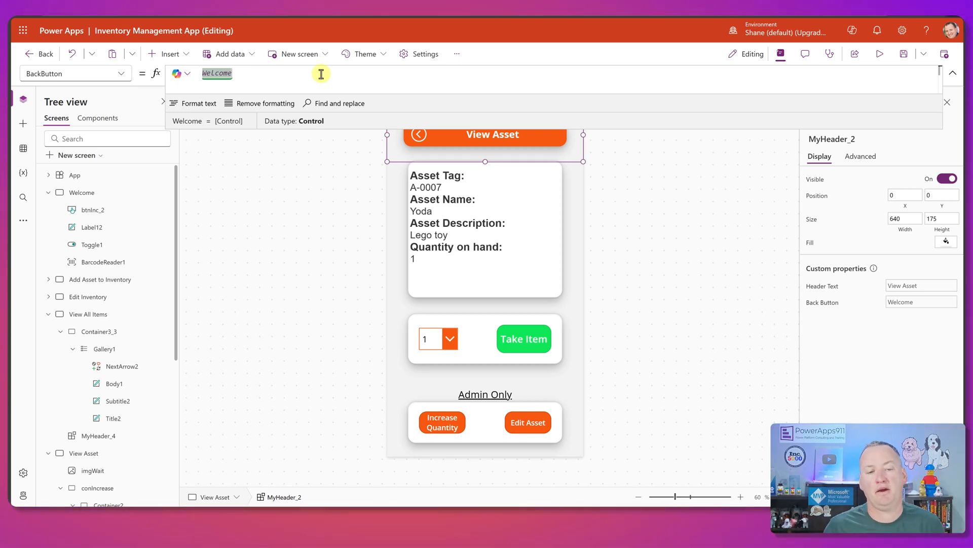
Review the App object's Formulas property with the nfGreen, nfBlue and nfOrange color definitions in the enlarged formula bar
left_click(110, 183)
left_click_drag(244, 113, 240, 163)
left_click(350, 99)
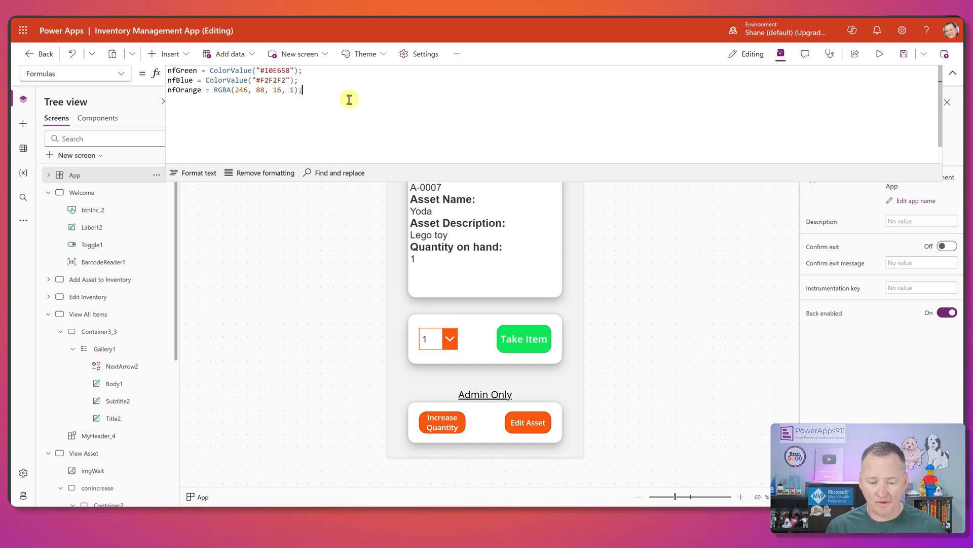
left_click(300, 71)
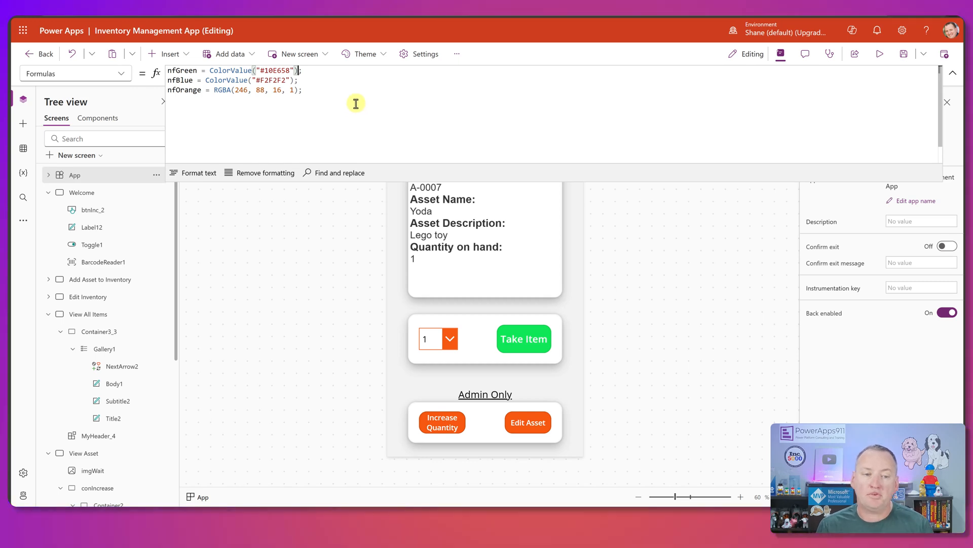
left_click_drag(378, 168, 389, 99)
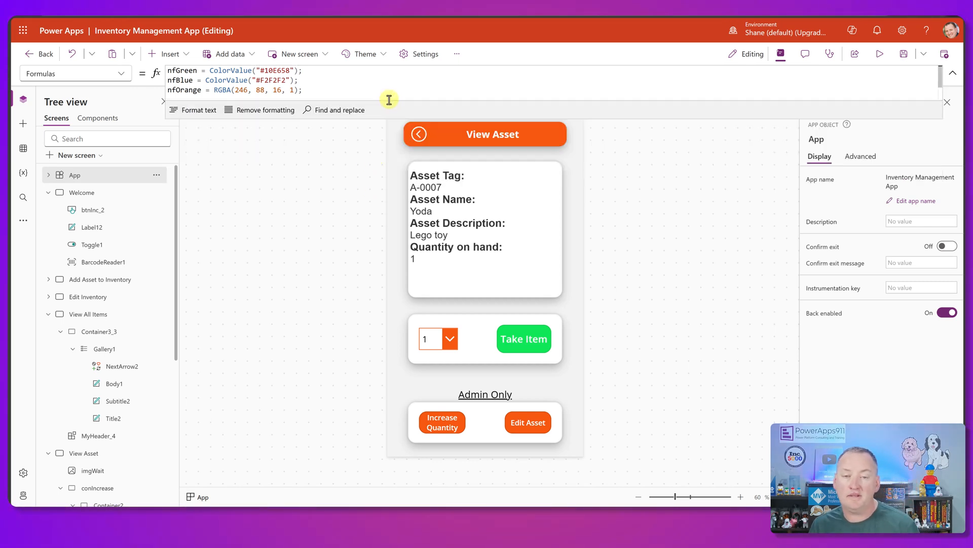